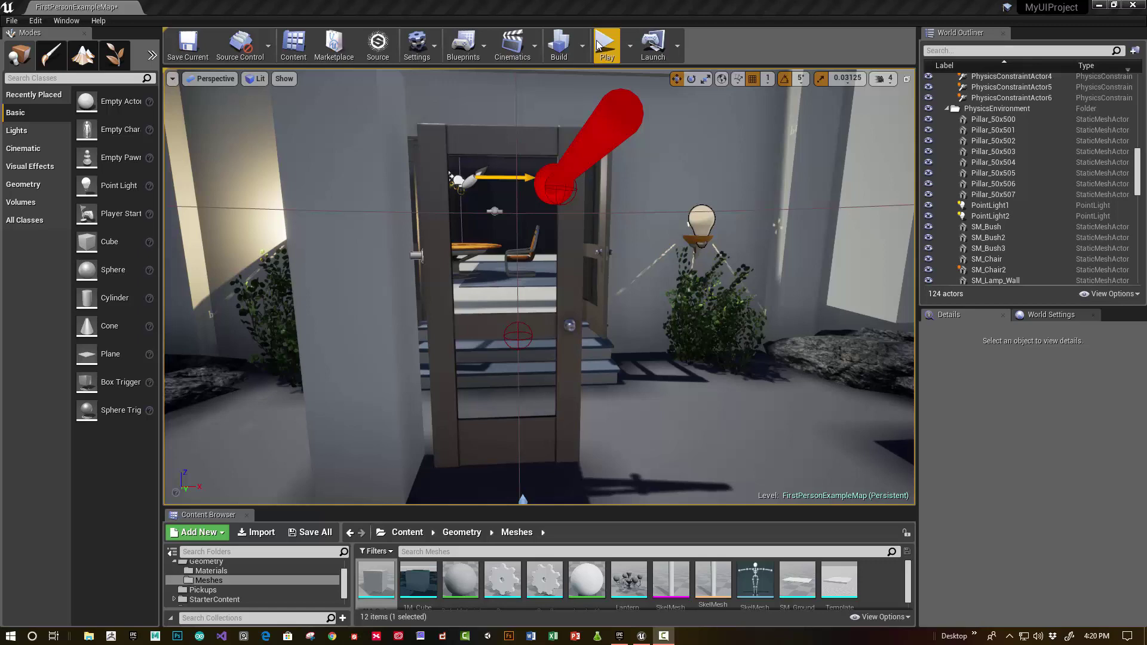
- Play the level and walk into the glass door beside the pillar to test its swing
click(604, 45)
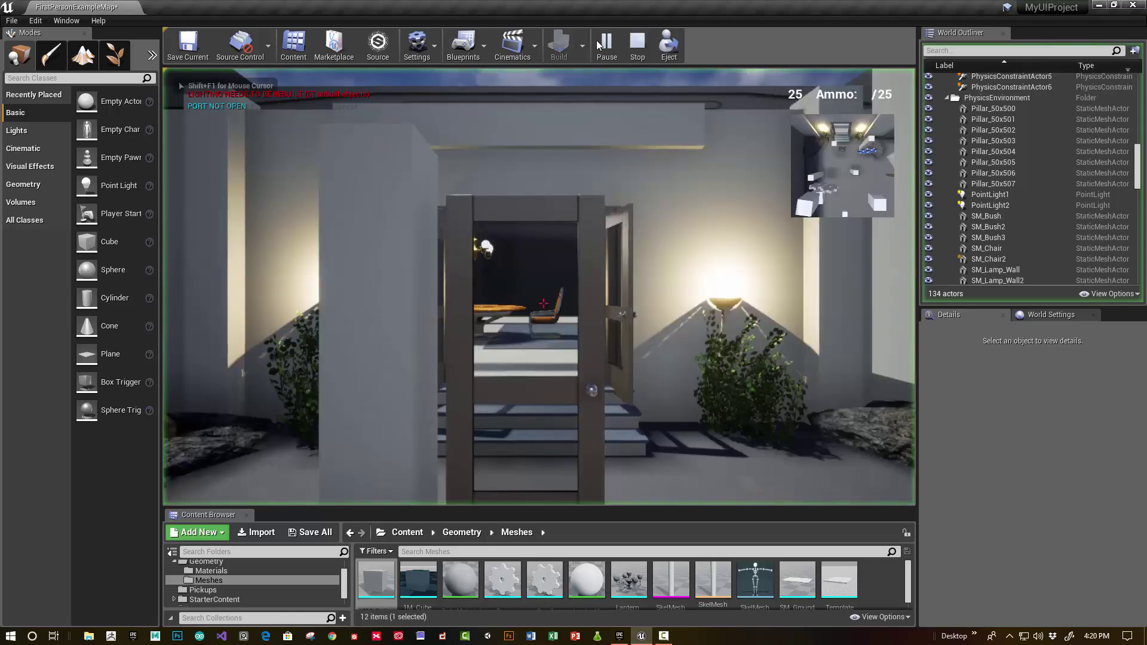
key(w)
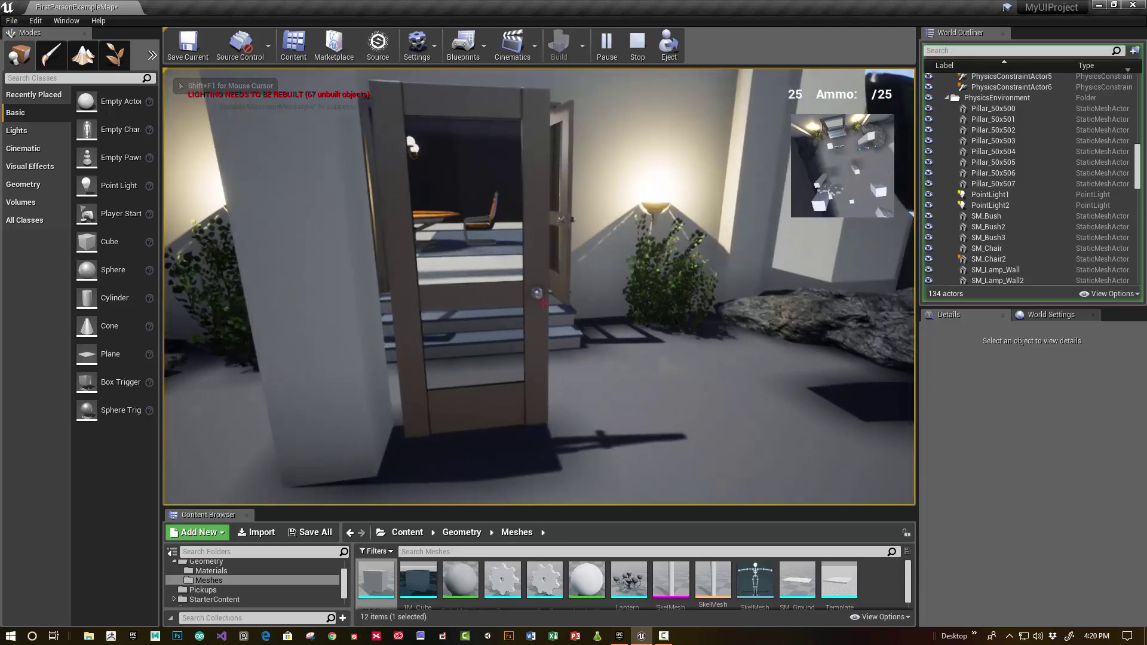
key(w)
key(s)
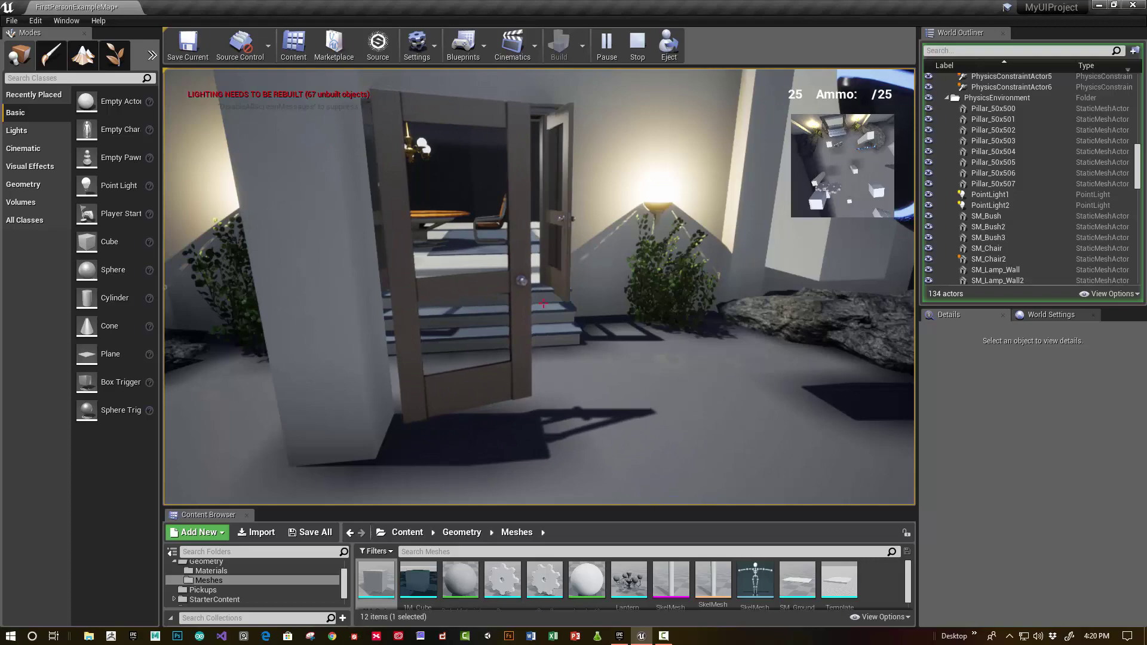
key(s)
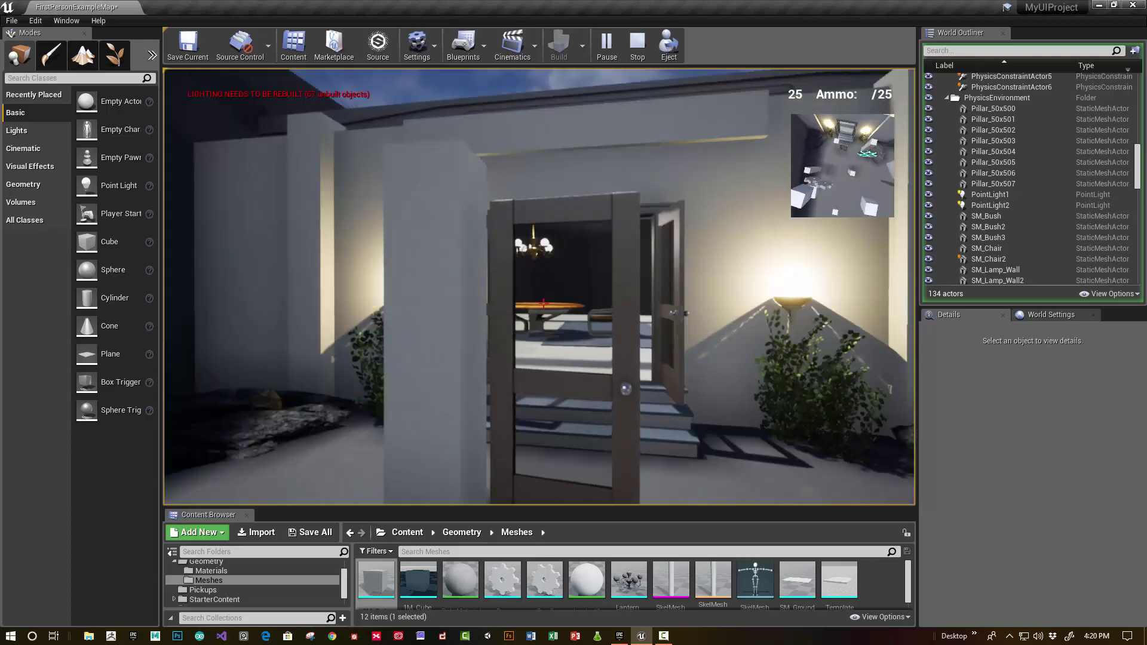
key(w)
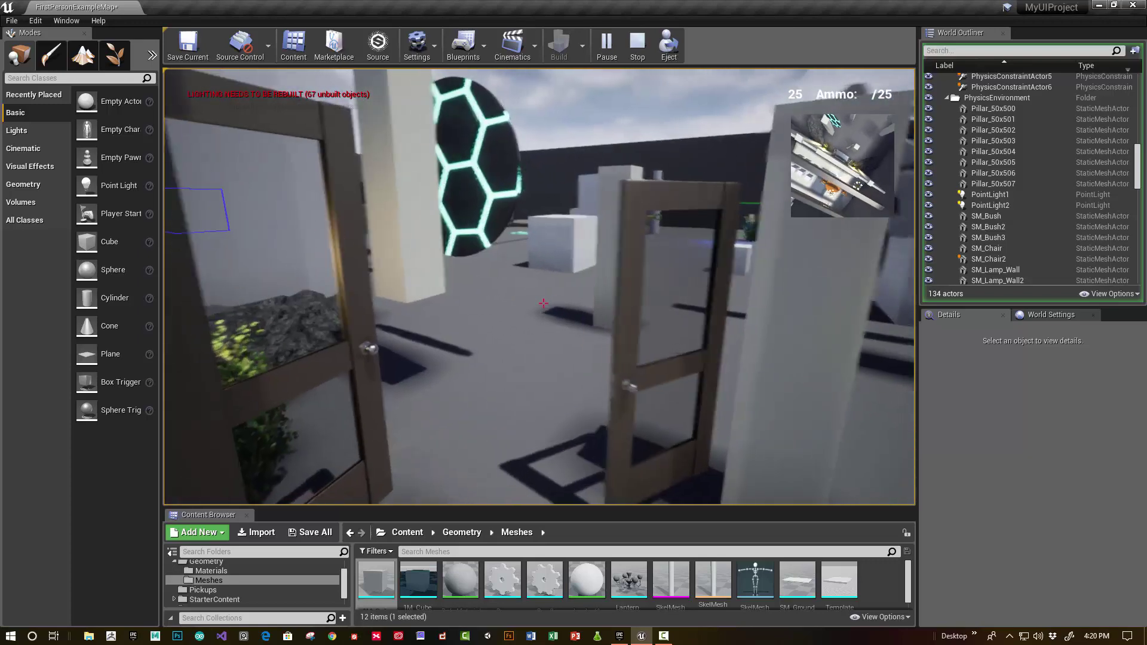
- Walk to the grey panel door near the tall white block, push it to test its movement, and stop the play session
key(w)
key(w)
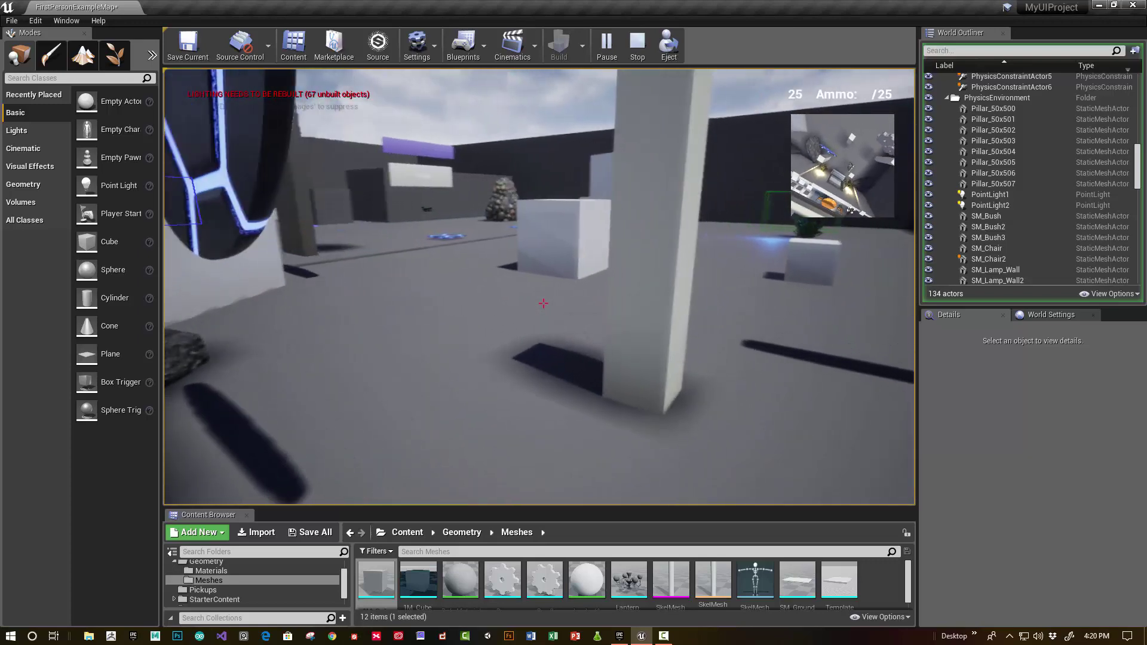
key(w)
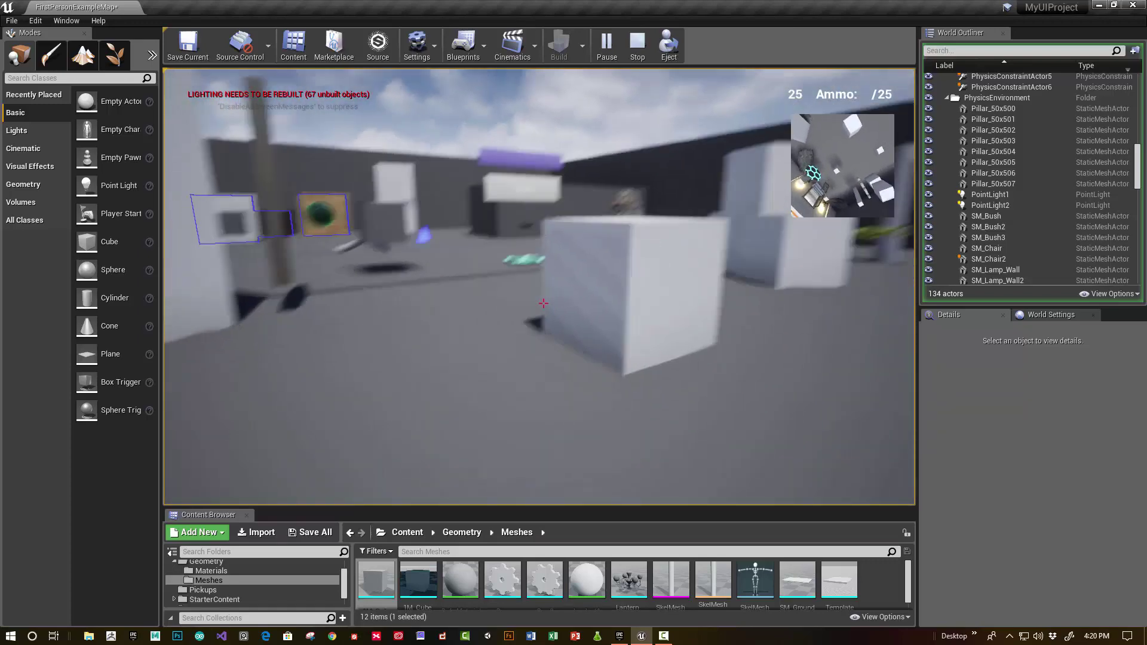
key(a)
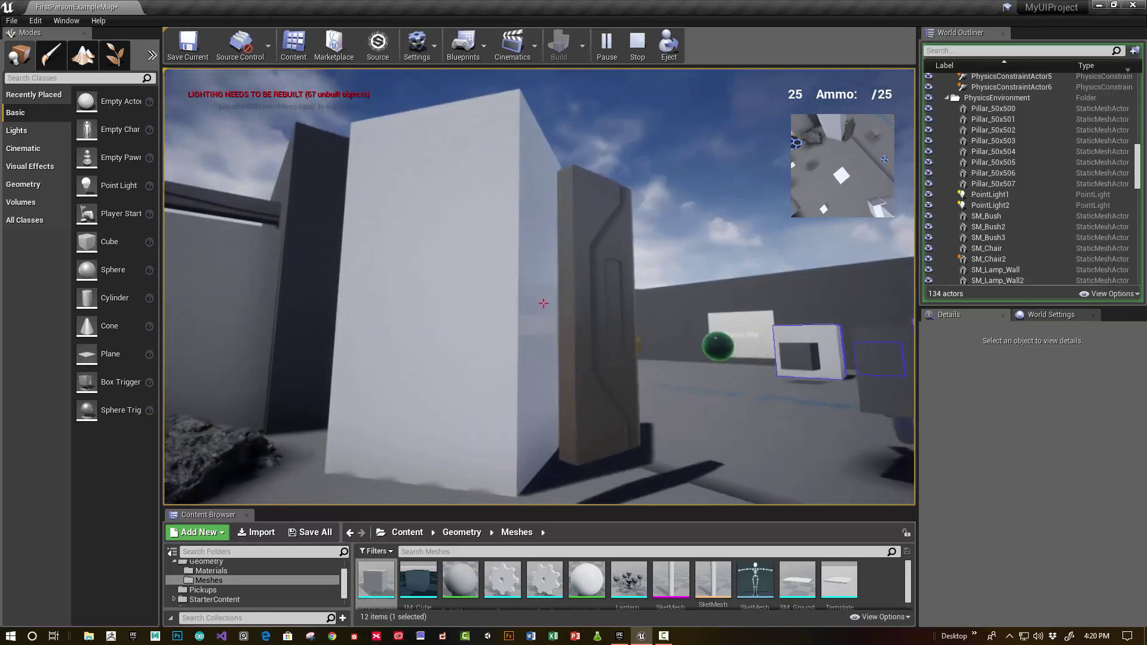
key(d)
key(a)
key(d)
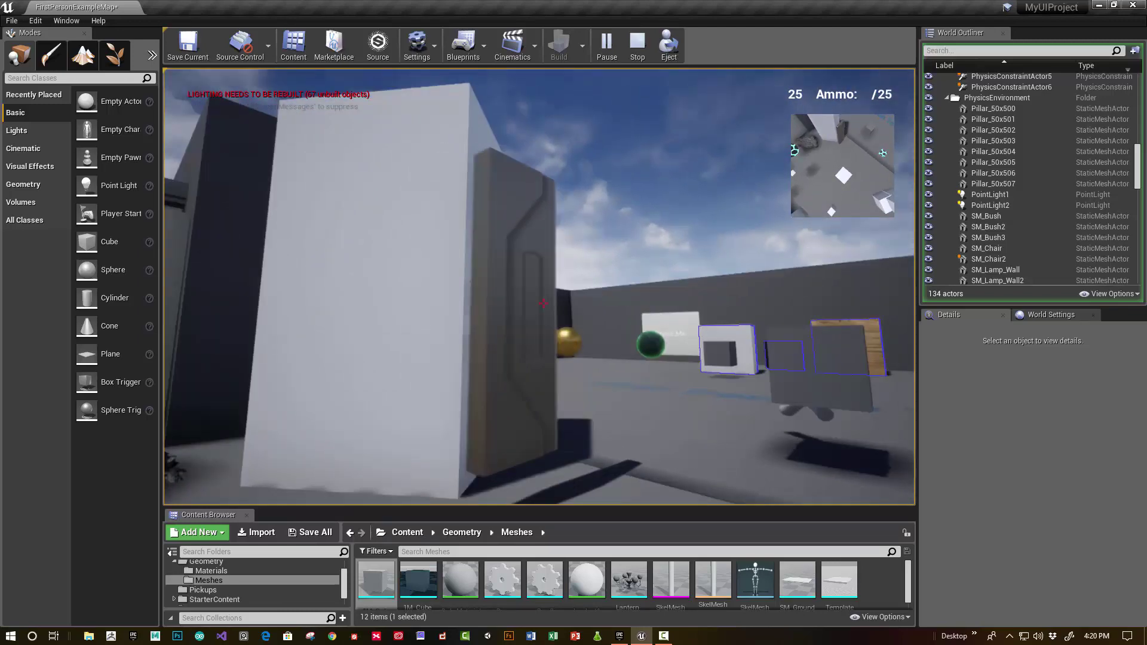
key(a)
key(d)
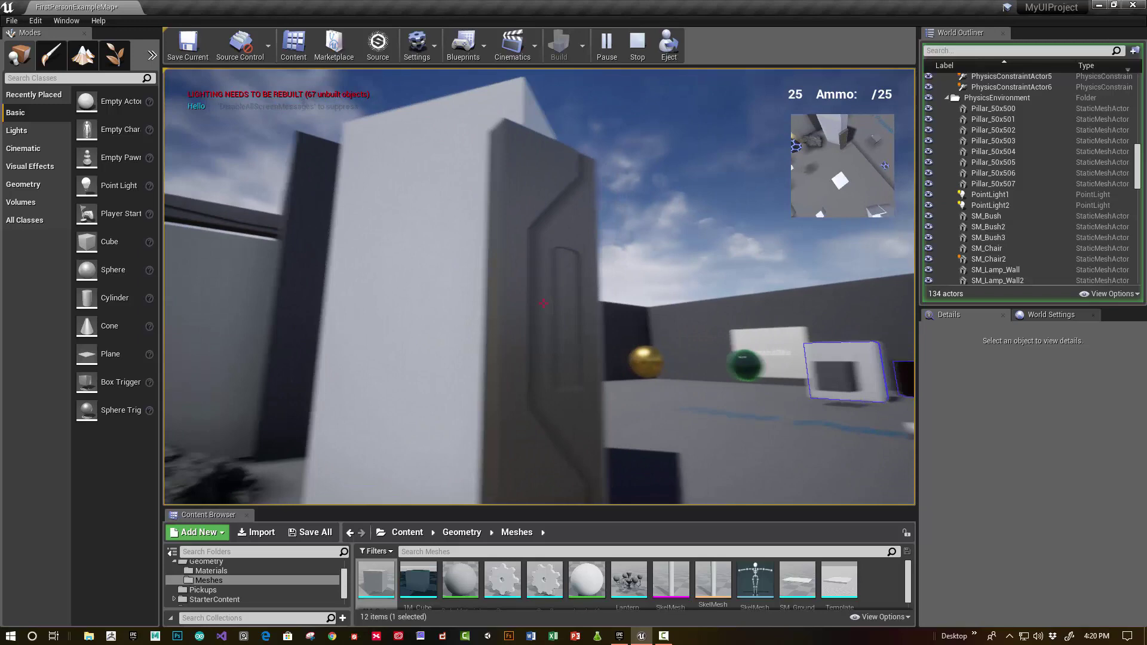
key(w)
key(d)
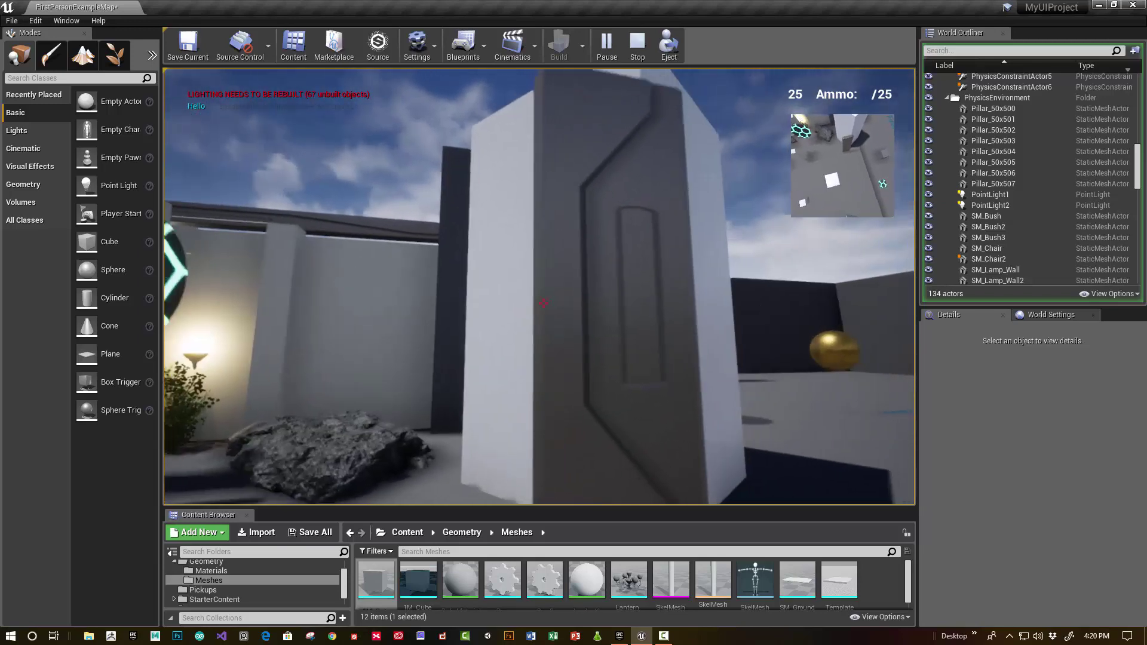
key(a)
key(d)
key(s)
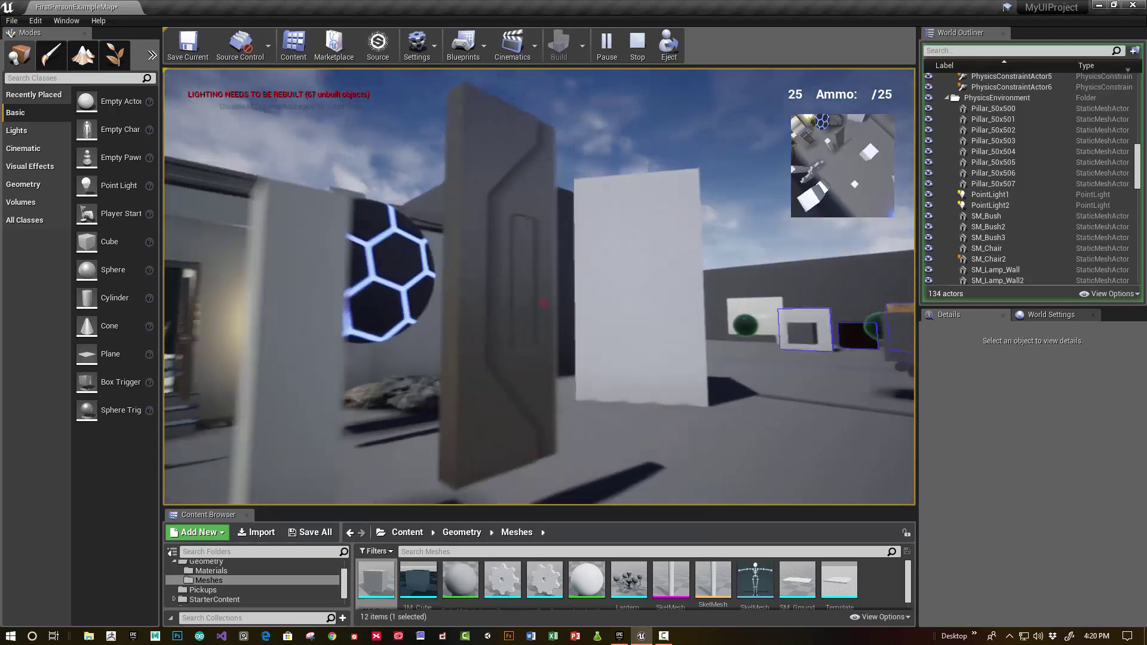
key(w)
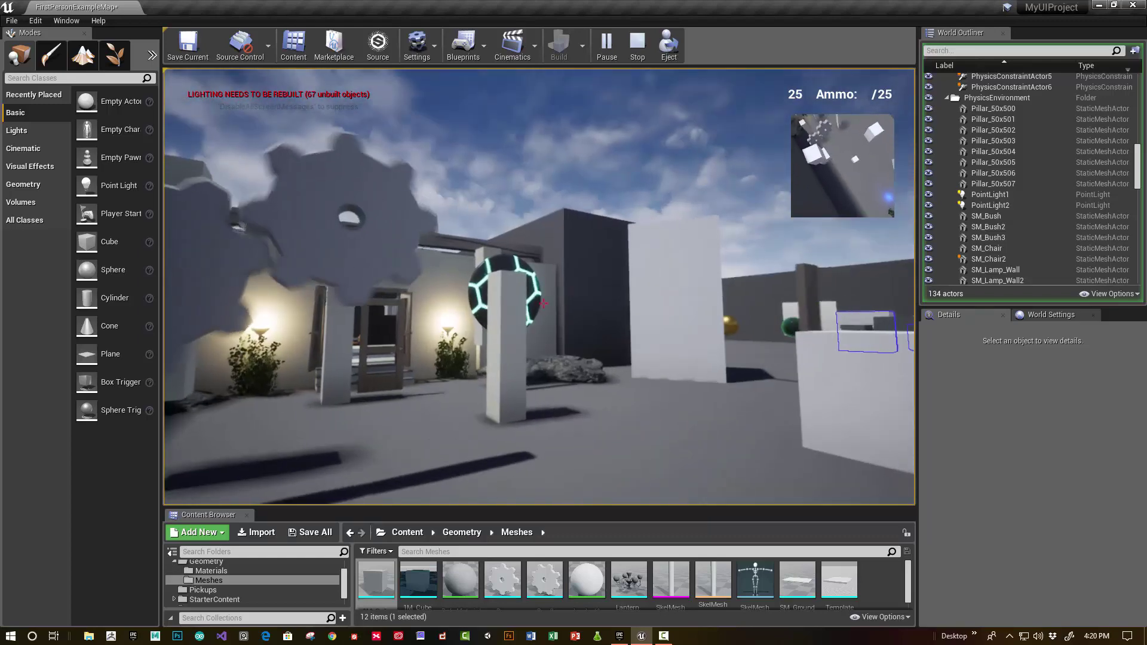
key(w)
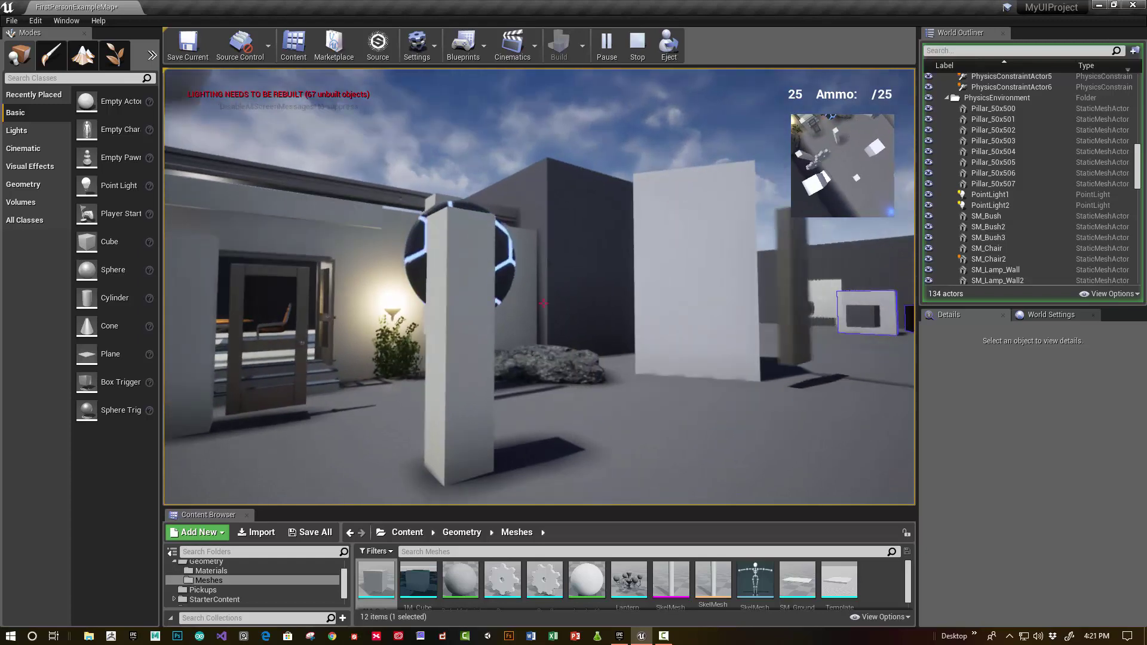
key(Escape)
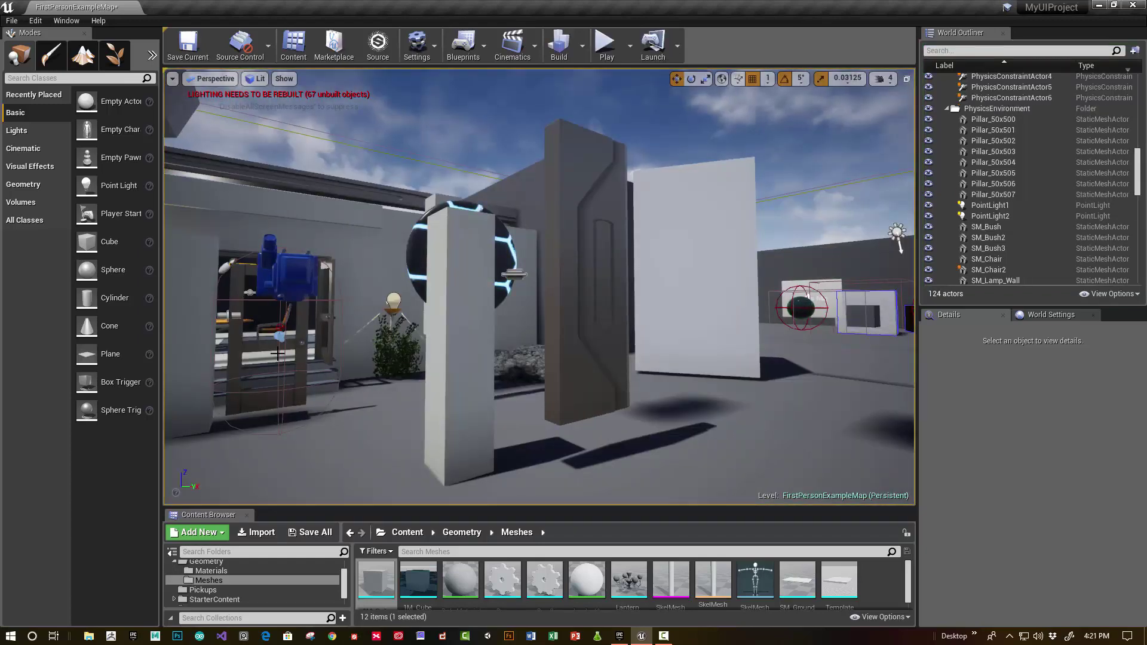
- Focus on the glass door SM_Door and select its hinge constraint, PhysicsConstraintActor1
click(261, 343)
key(f)
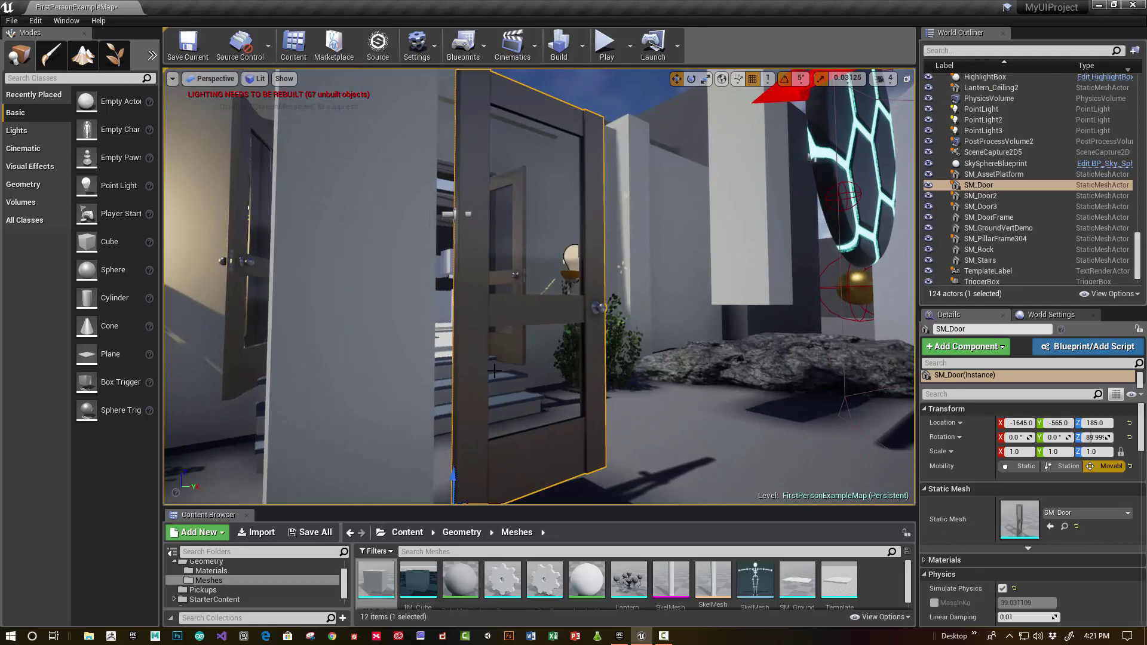
right_drag(538, 287, 400, 268)
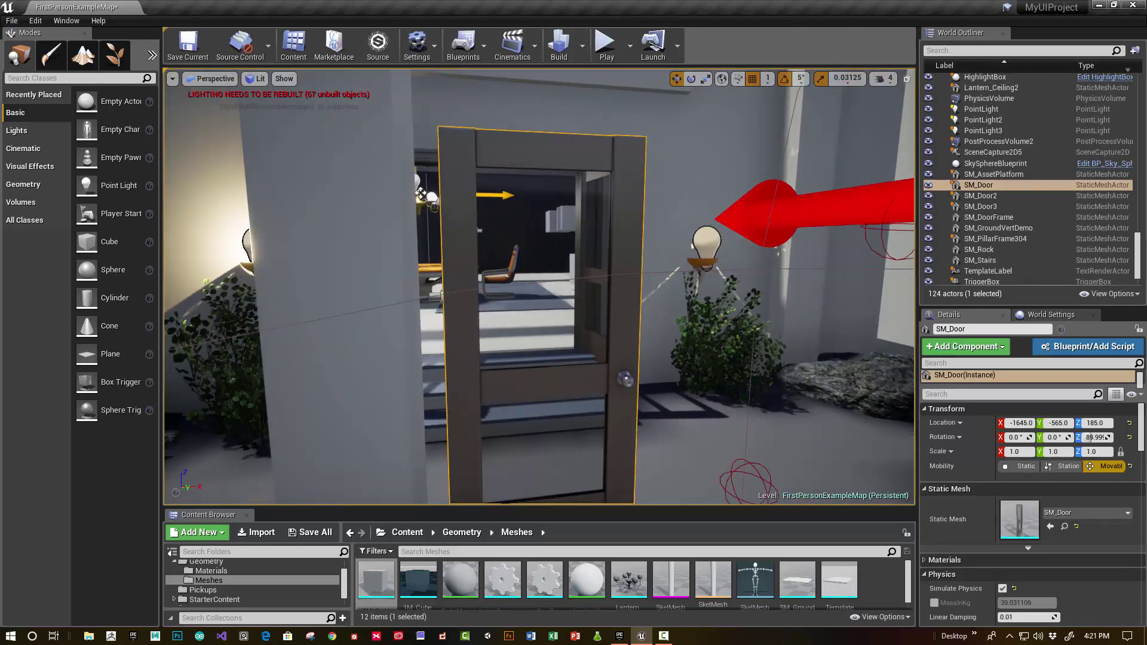
click(435, 297)
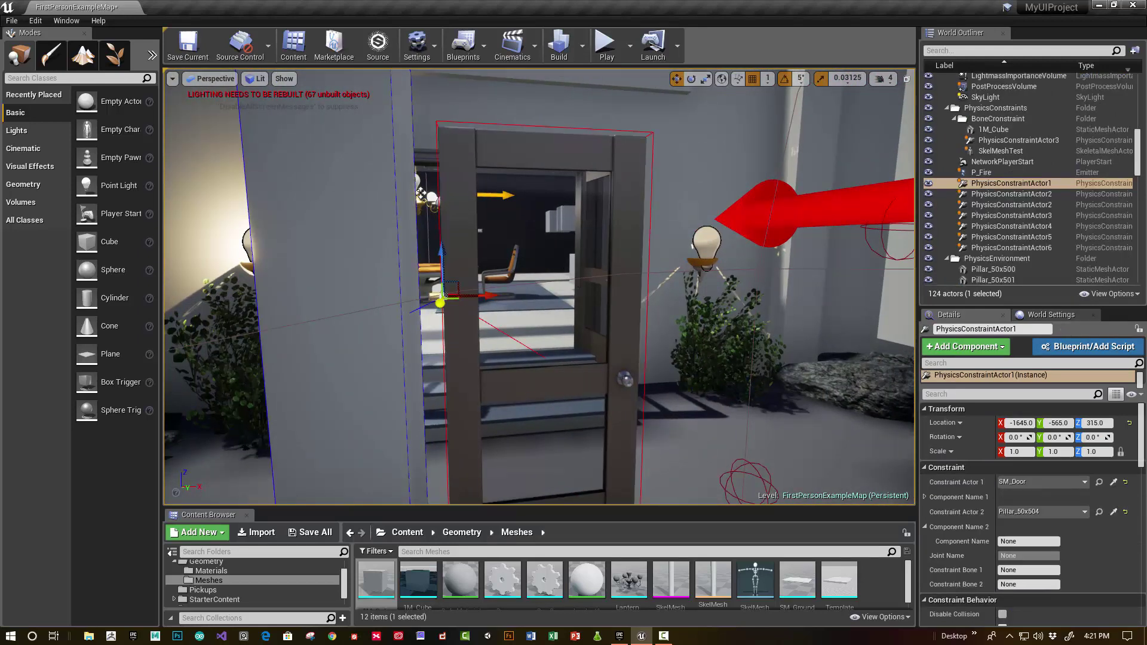
click(1043, 186)
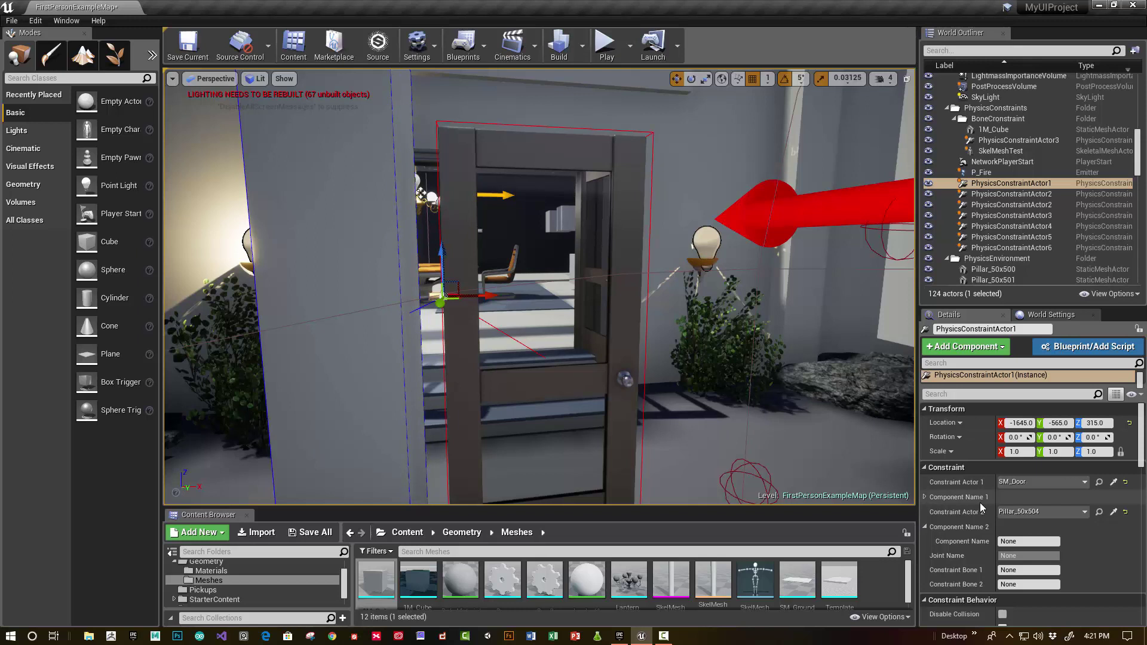
- Check the door and pillar assigned as Constraint Actor 1 and Constraint Actor 2 of the hinge constraint
scroll(984, 505, down, 4)
scroll(985, 505, up, 4)
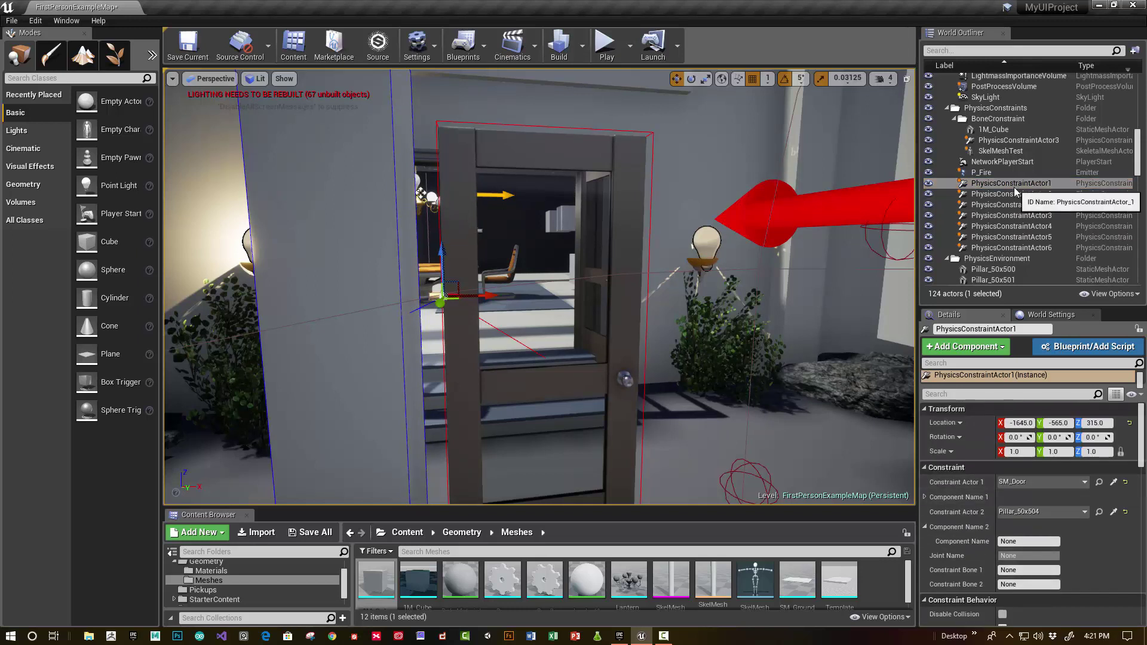
scroll(1017, 375, down, 1)
scroll(1016, 499, down, 1)
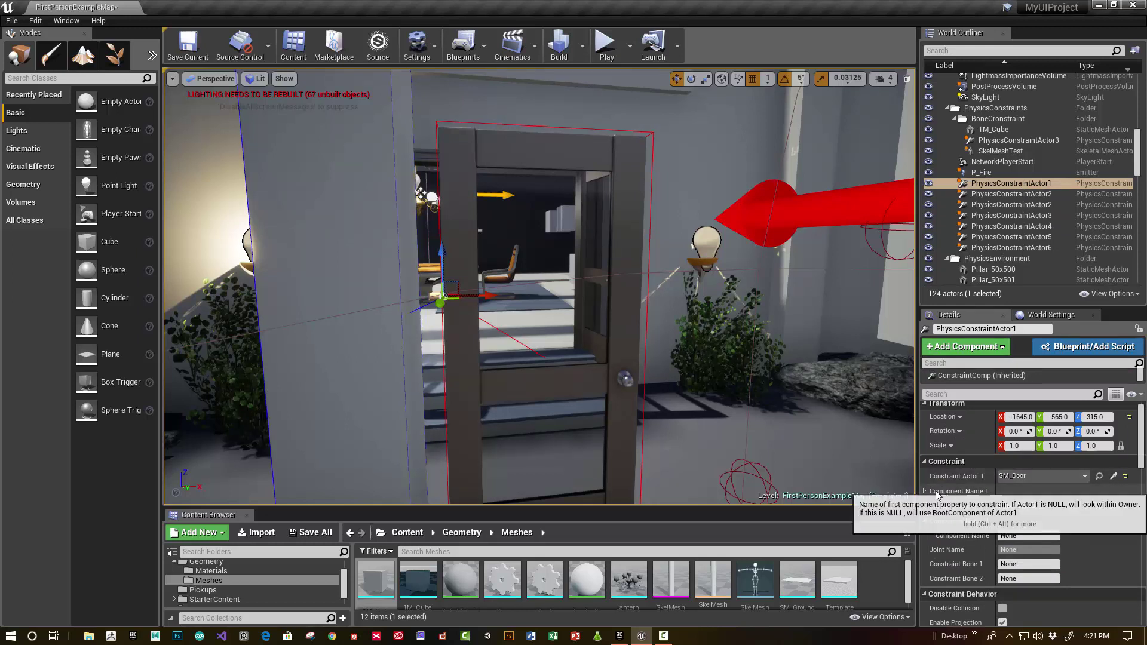
click(1114, 476)
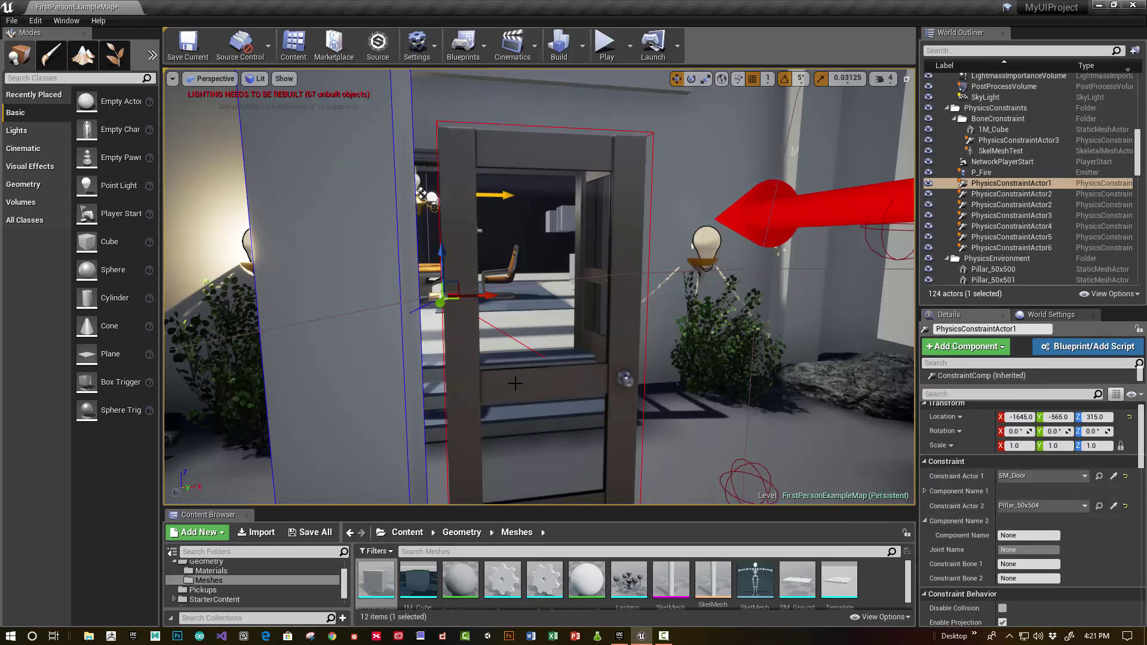
click(1114, 506)
click(291, 208)
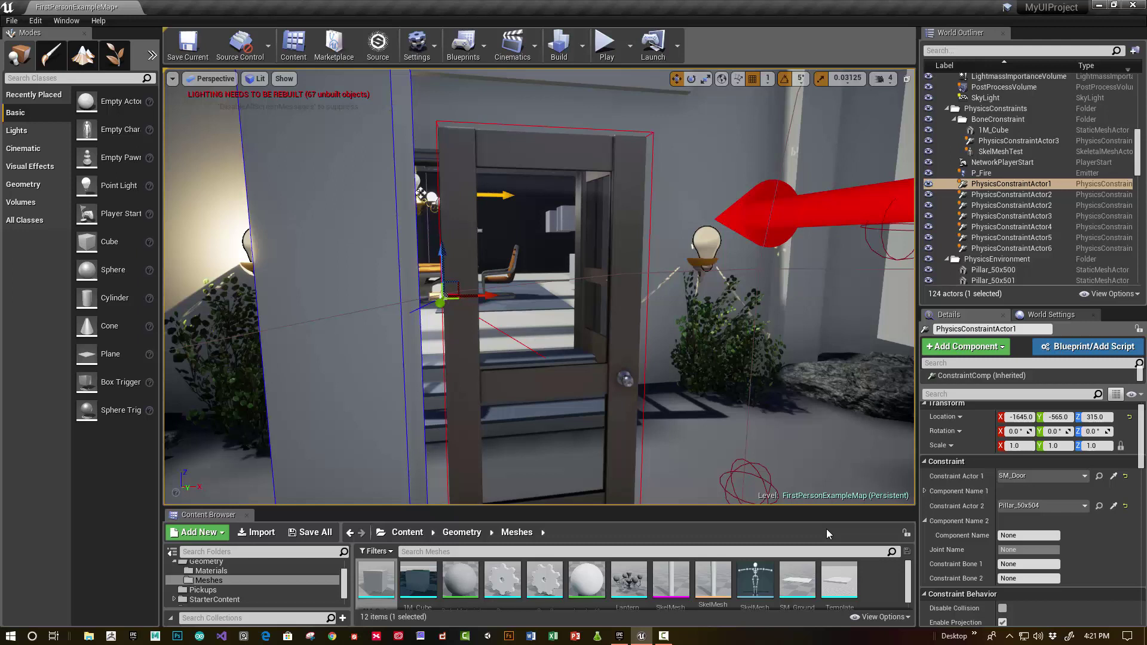
- Examine the hinge constraint's behavior settings, Linear Limits and Angular Limits
scroll(962, 562, down, 5)
scroll(986, 500, down, 8)
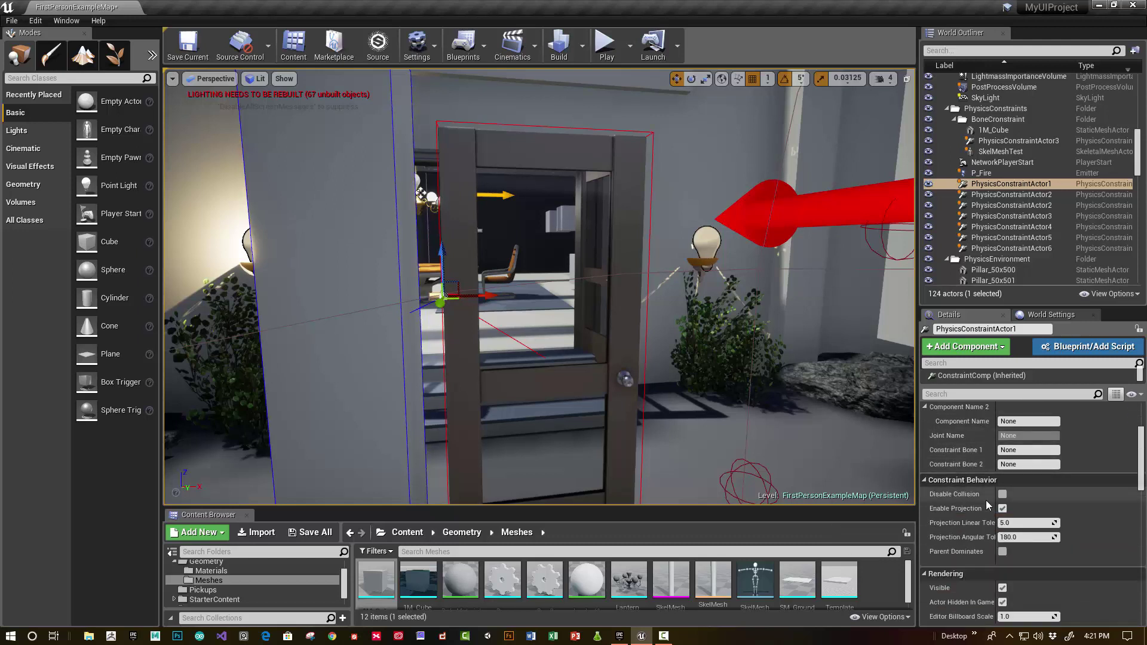
scroll(986, 500, up, 2)
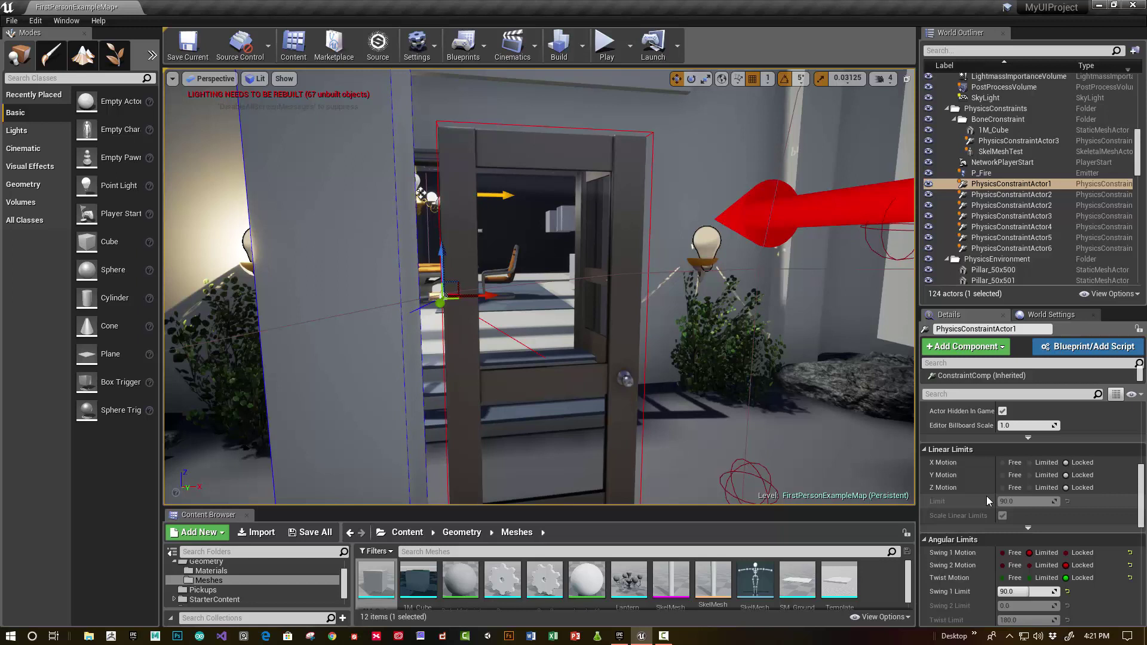
scroll(987, 501, down, 1)
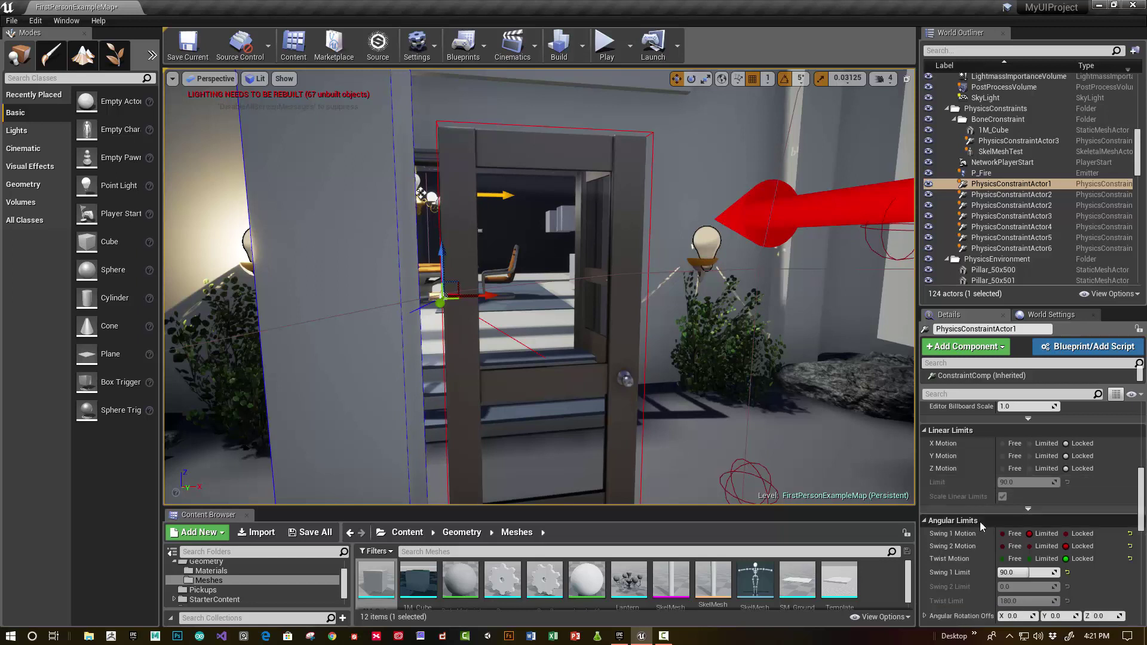
scroll(980, 522, down, 5)
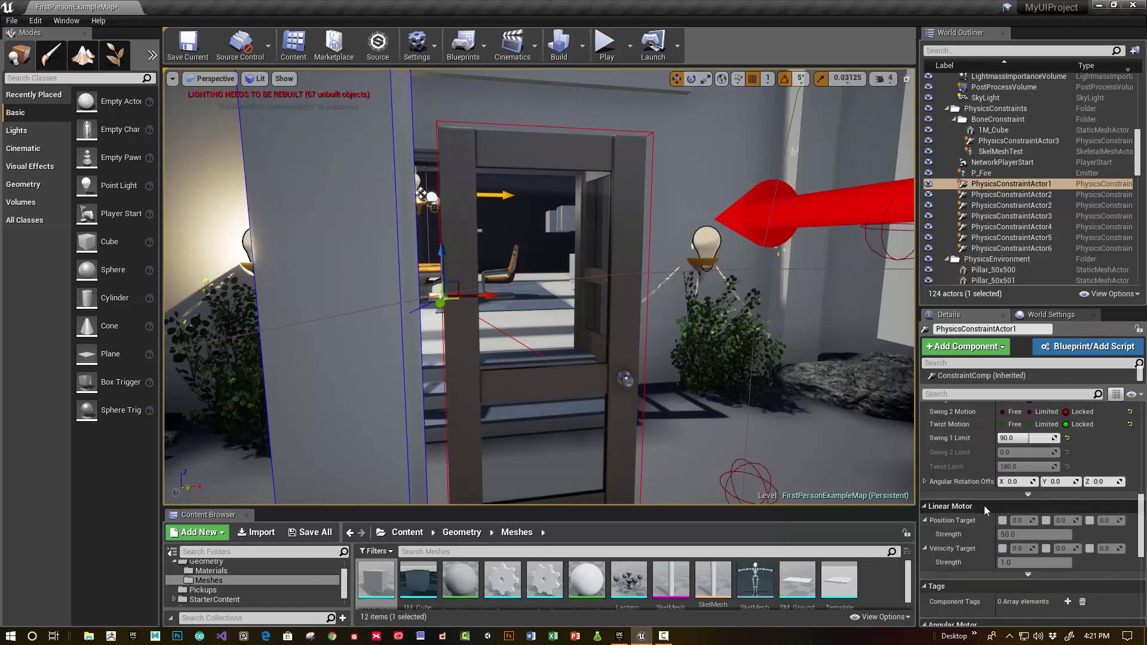
click(984, 506)
click(1000, 540)
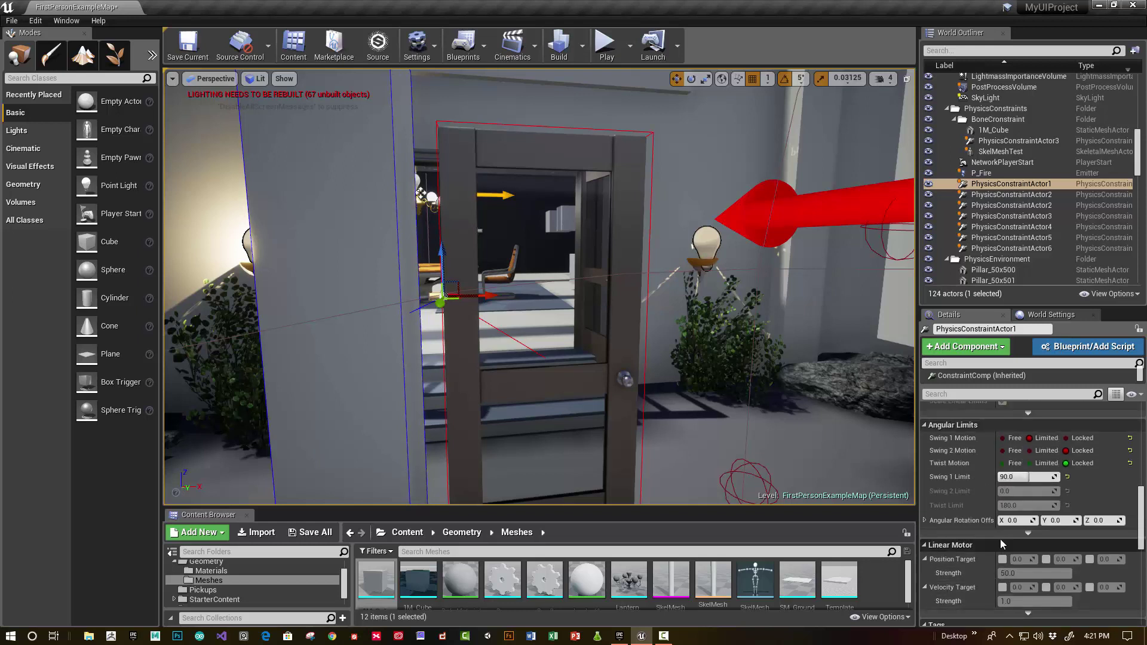
scroll(998, 547, up, 3)
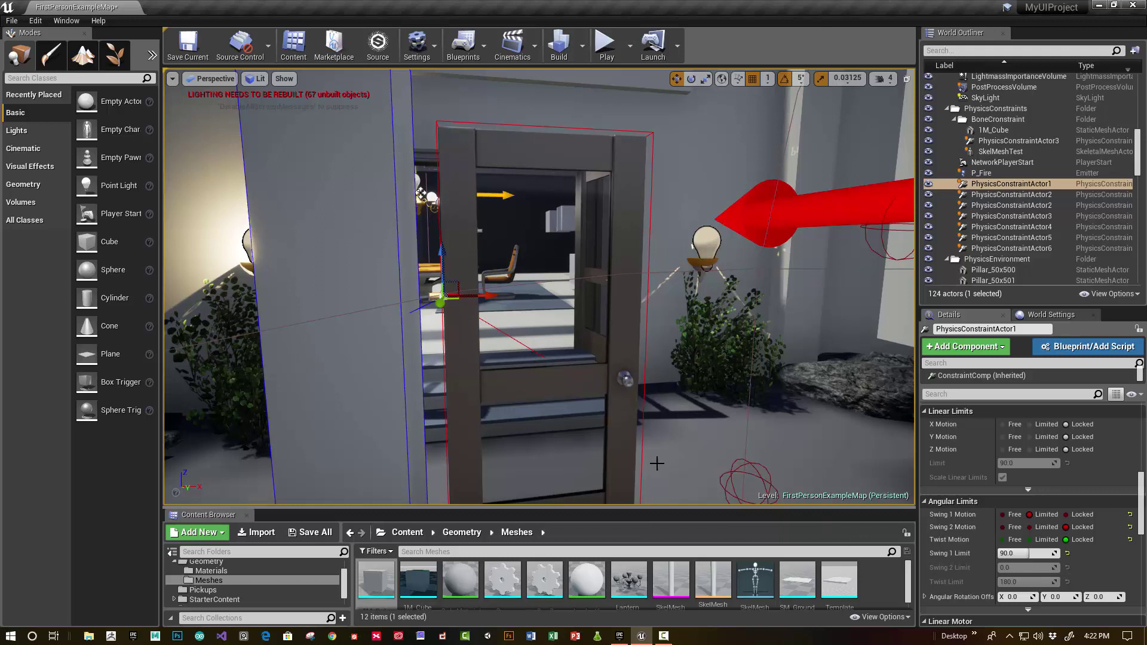
- Switch Swing 2 Motion and Twist Motion to Limited and return both to Locked
click(1031, 527)
click(1032, 540)
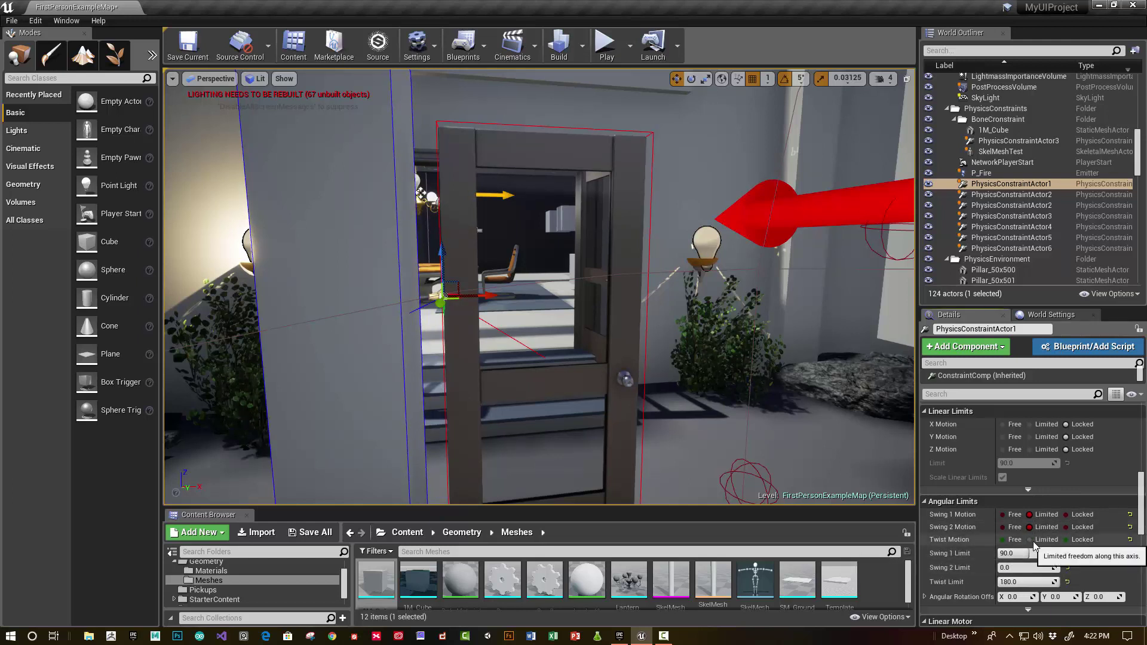
click(1066, 540)
click(1066, 527)
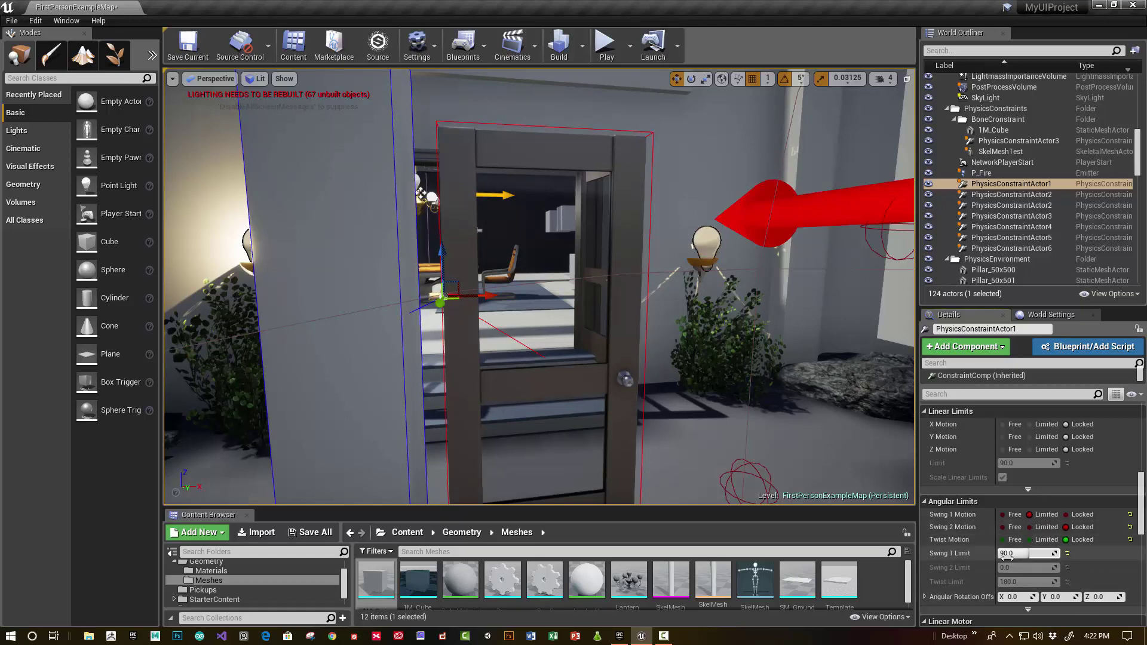
- Examine the hinge constraint's Angular Motor settings, including the drive mode, Swing drive and Strength
scroll(1007, 554, down, 6)
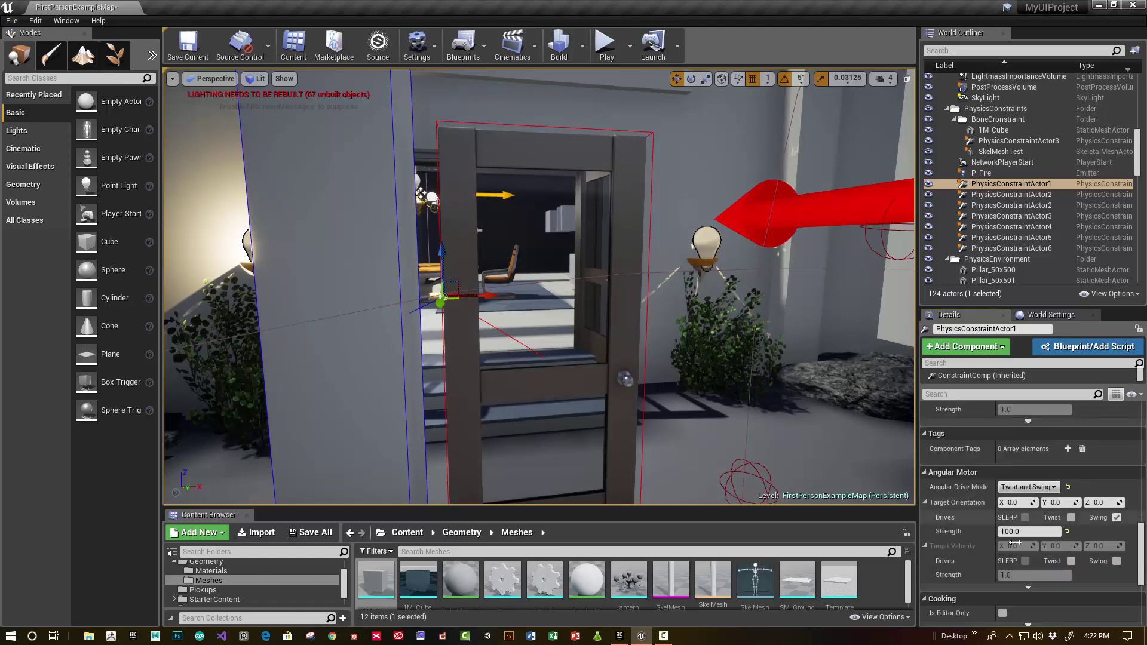
scroll(1015, 543, down, 1)
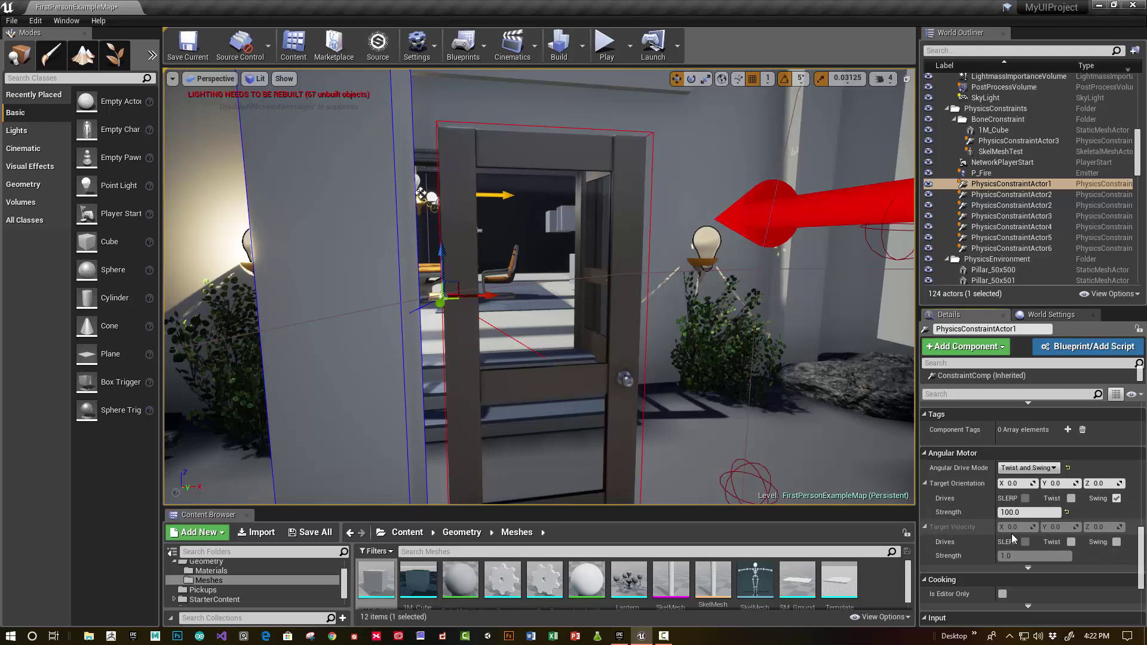
click(1116, 498)
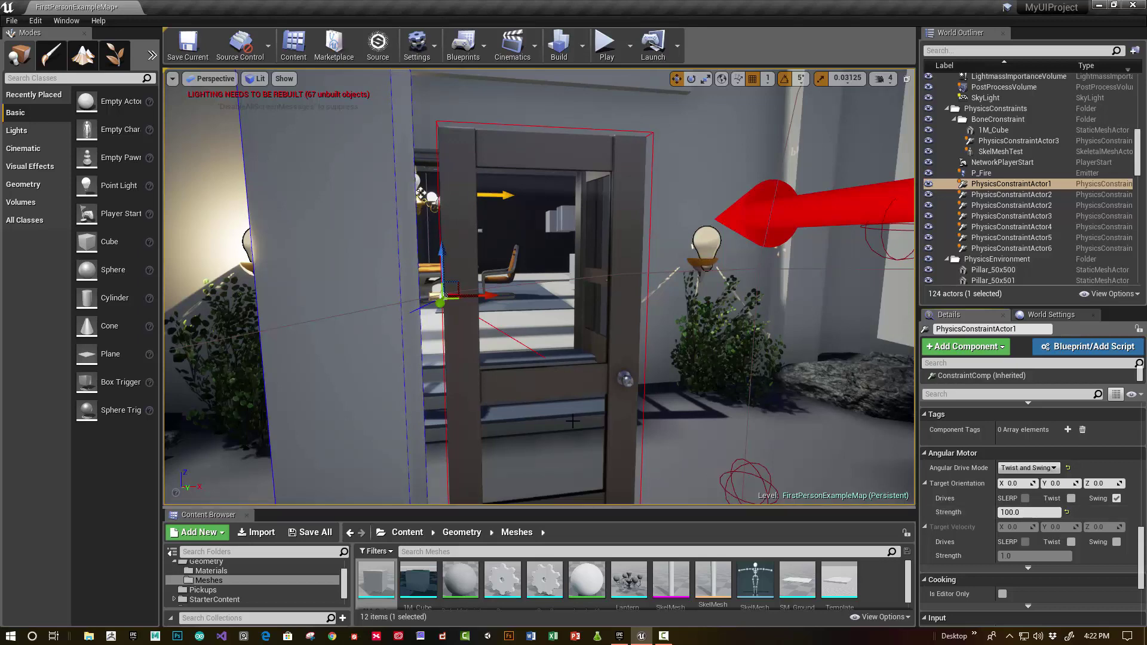
- Select the physics constraint between the panel door and its pillar, and focus the view on it
right_drag(420, 193, 526, 192)
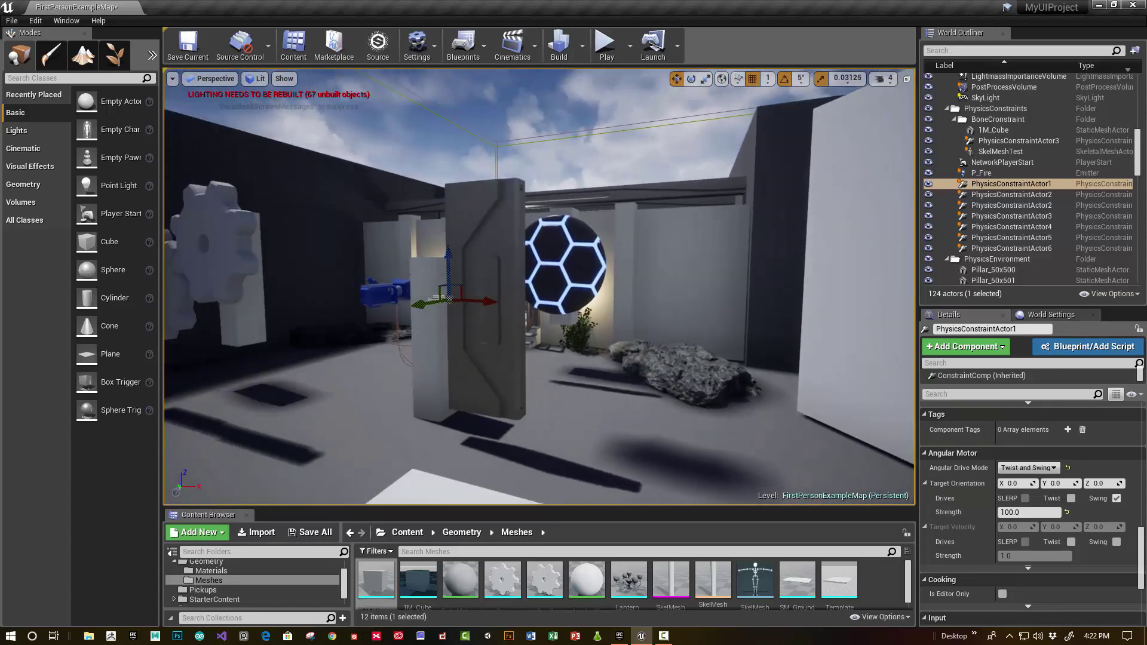
click(501, 336)
key(f)
click(449, 290)
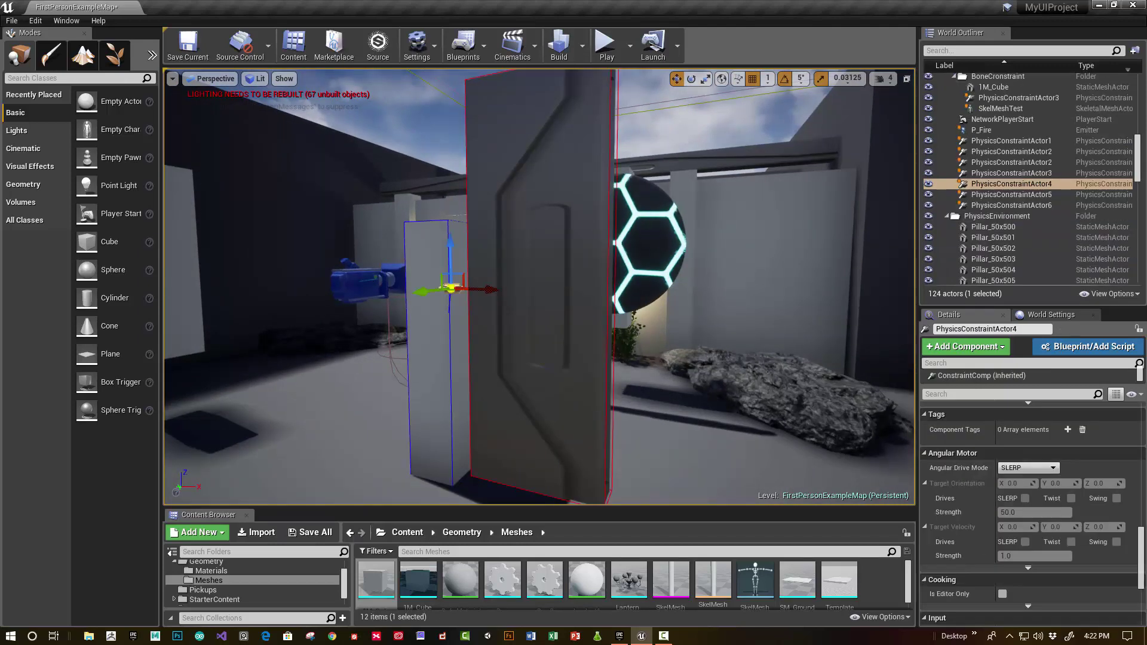
key(f)
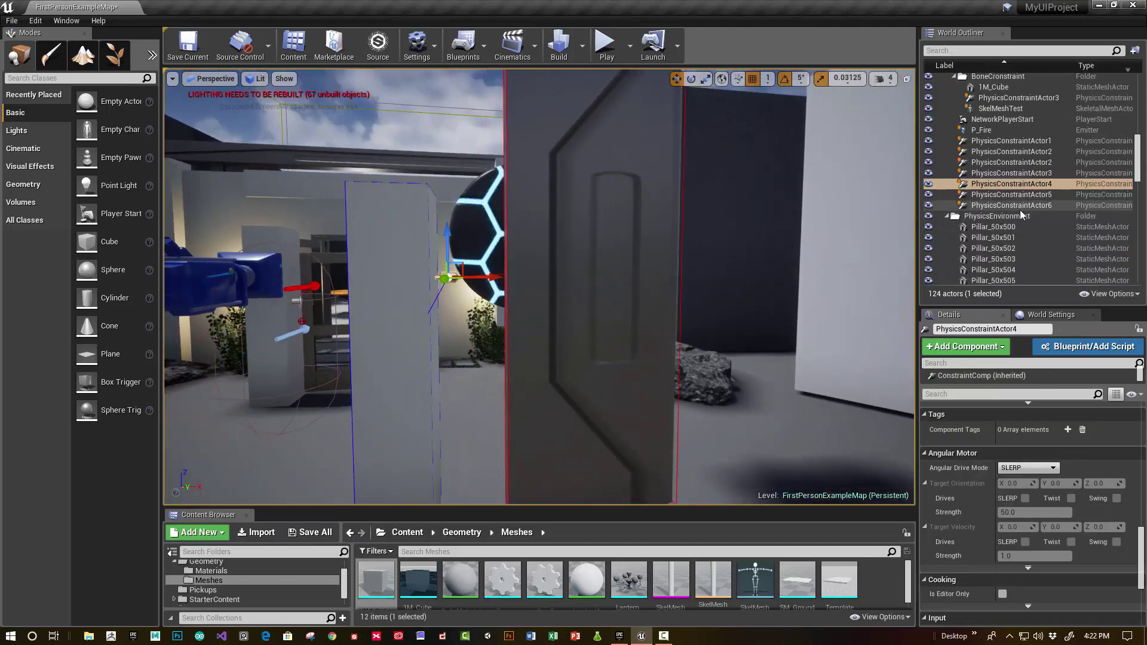
- Examine the panel door constraint's Linear Motor position target and strength, its Angular Limits and its Linear Limits
scroll(959, 548, up, 3)
scroll(968, 544, up, 2)
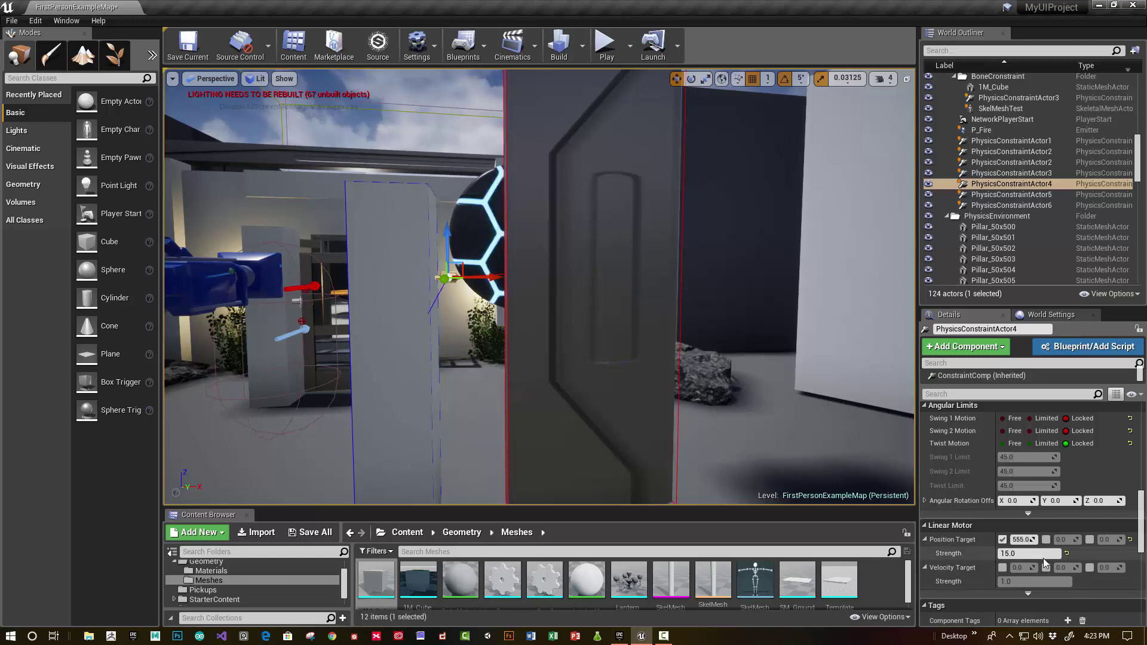
scroll(1034, 545, up, 3)
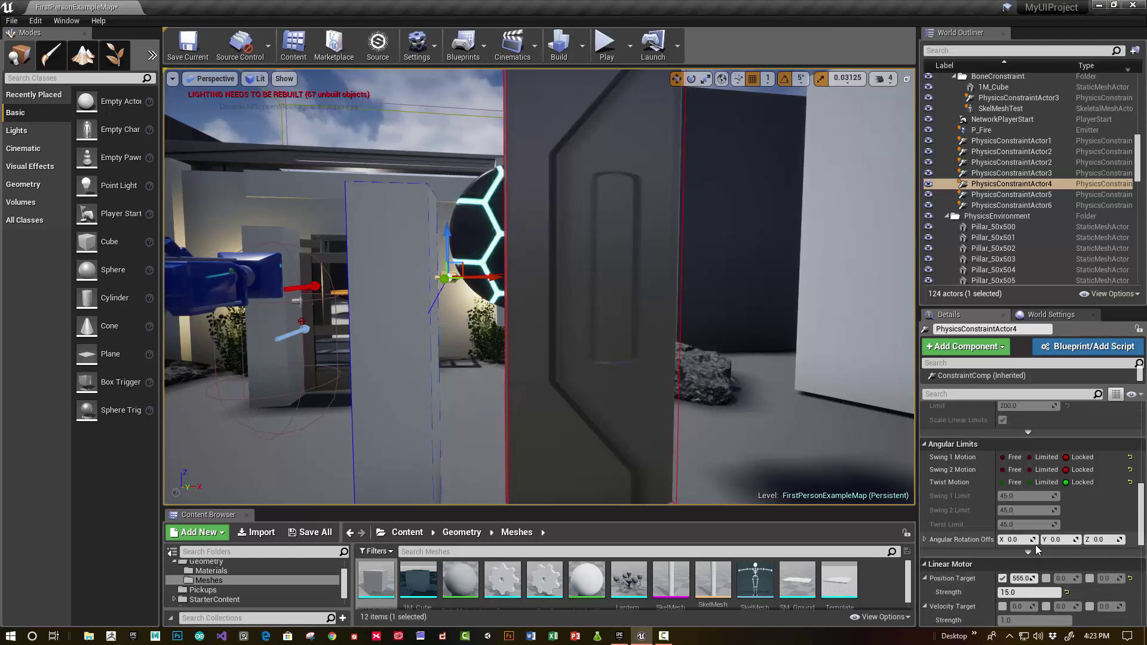
scroll(1035, 545, up, 5)
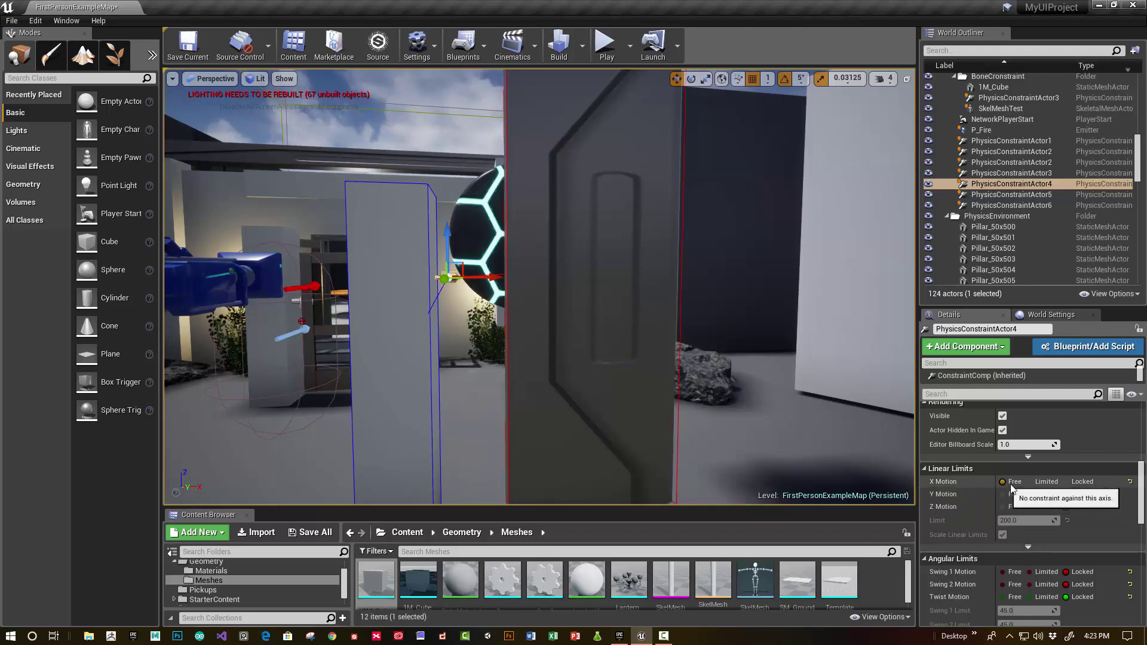
right_drag(550, 405, 607, 389)
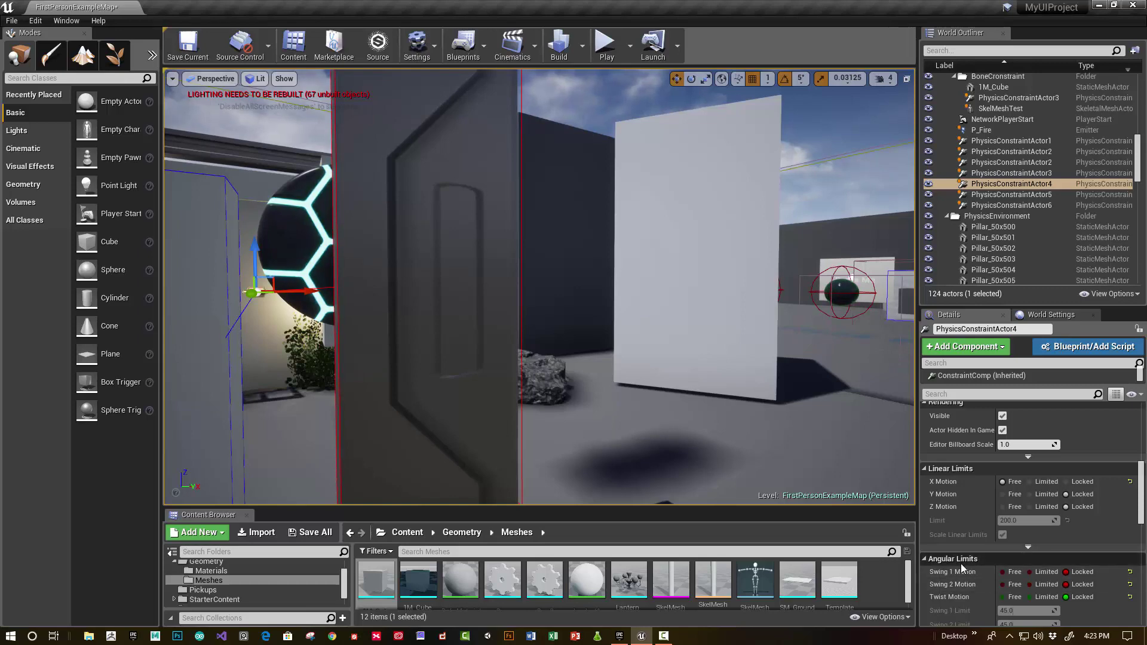
- Play the level and walk up to the two meshing gears to watch how they move
right_drag(656, 215, 674, 185)
click(605, 47)
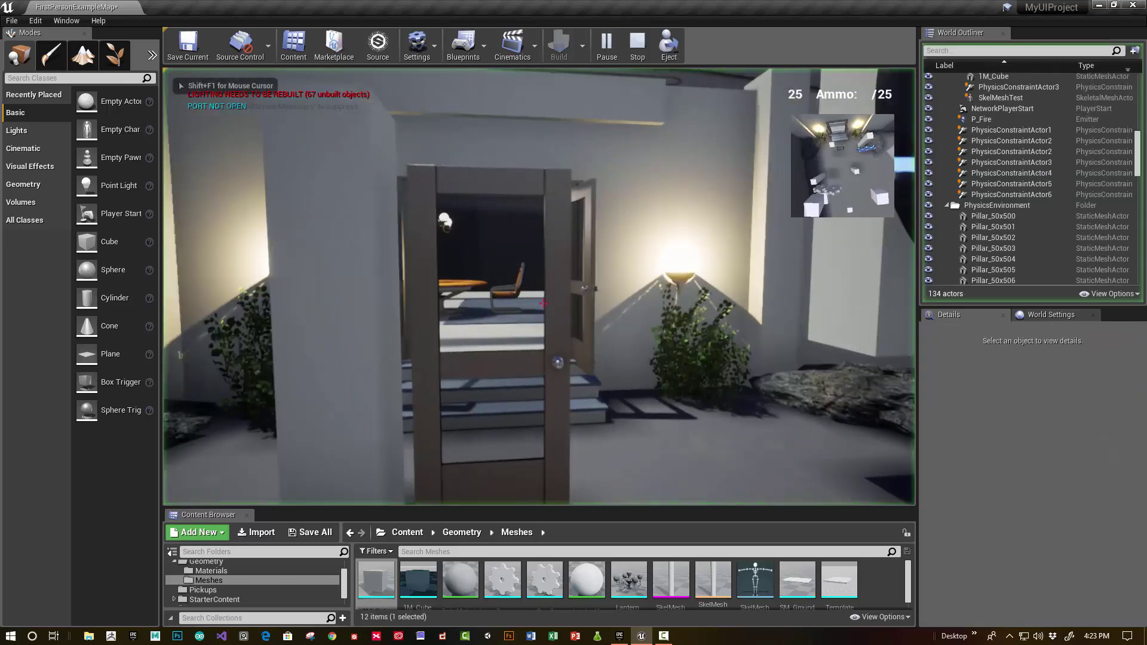
key(a)
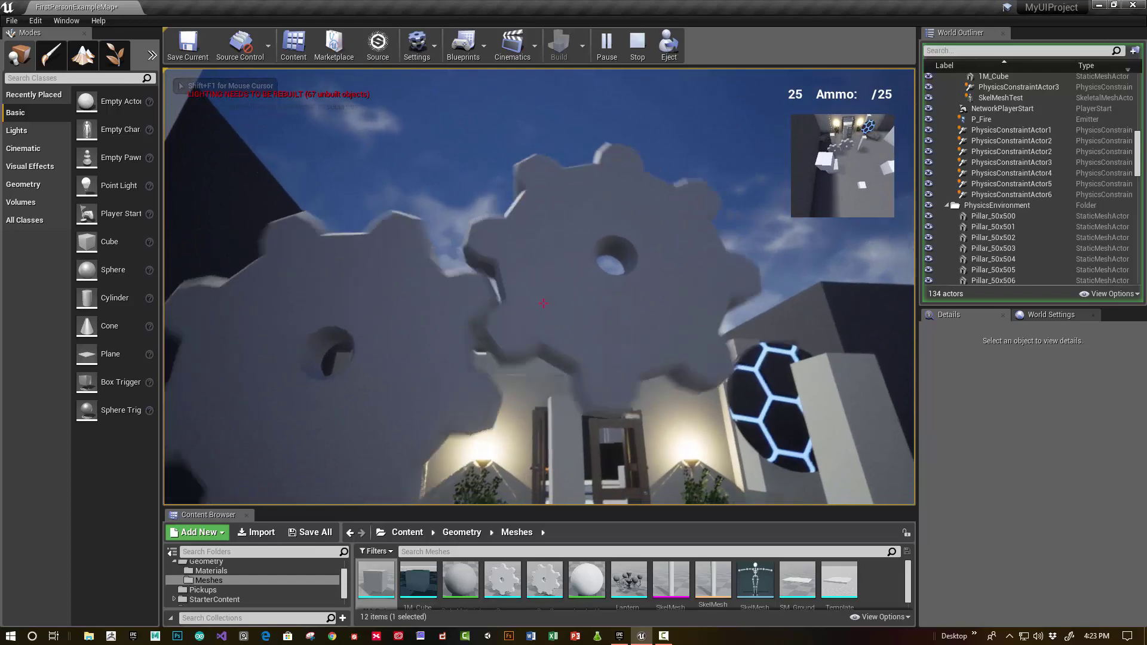
key(w)
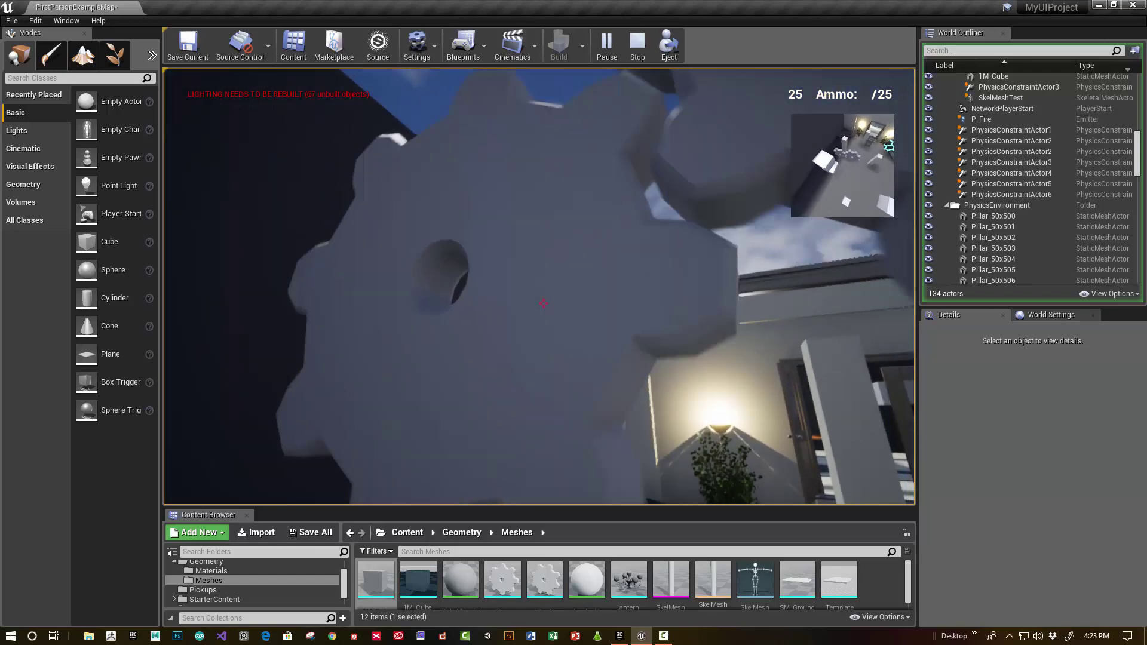
key(s)
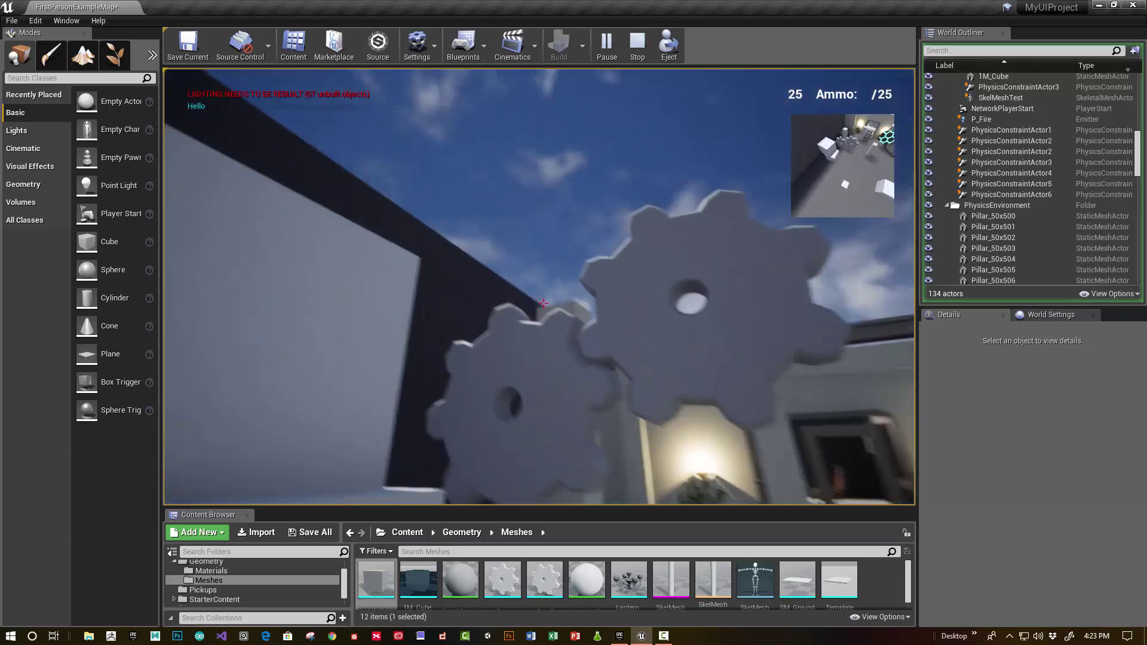
key(d)
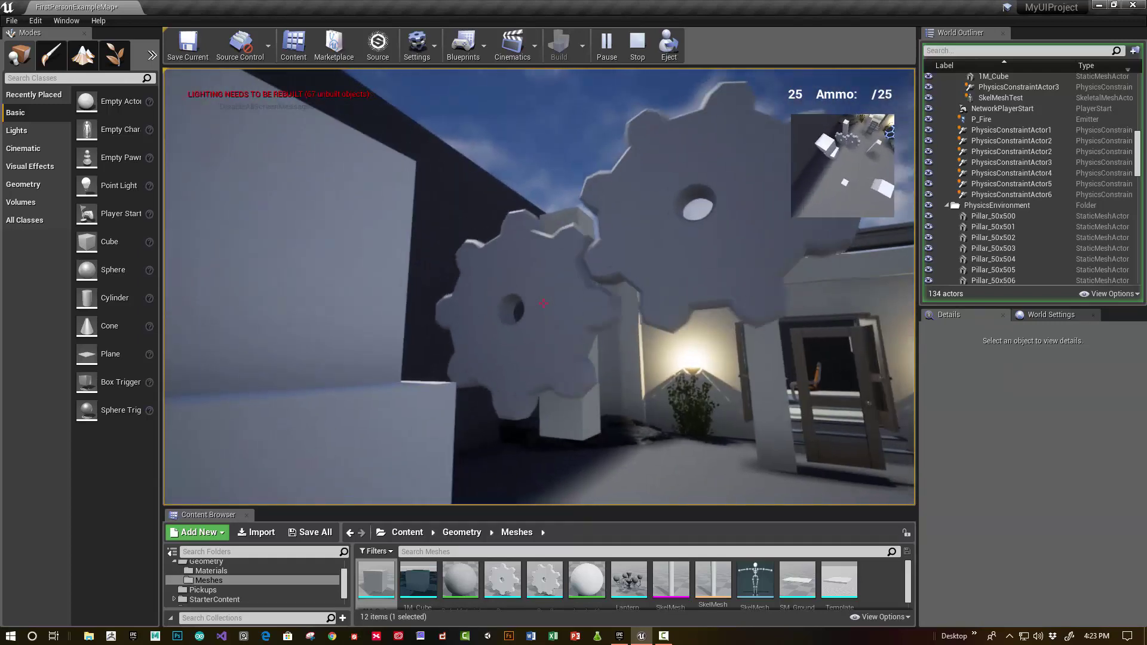
- Walk past the pillars to the glowing hexagon-patterned sphere and observe its motion
key(a)
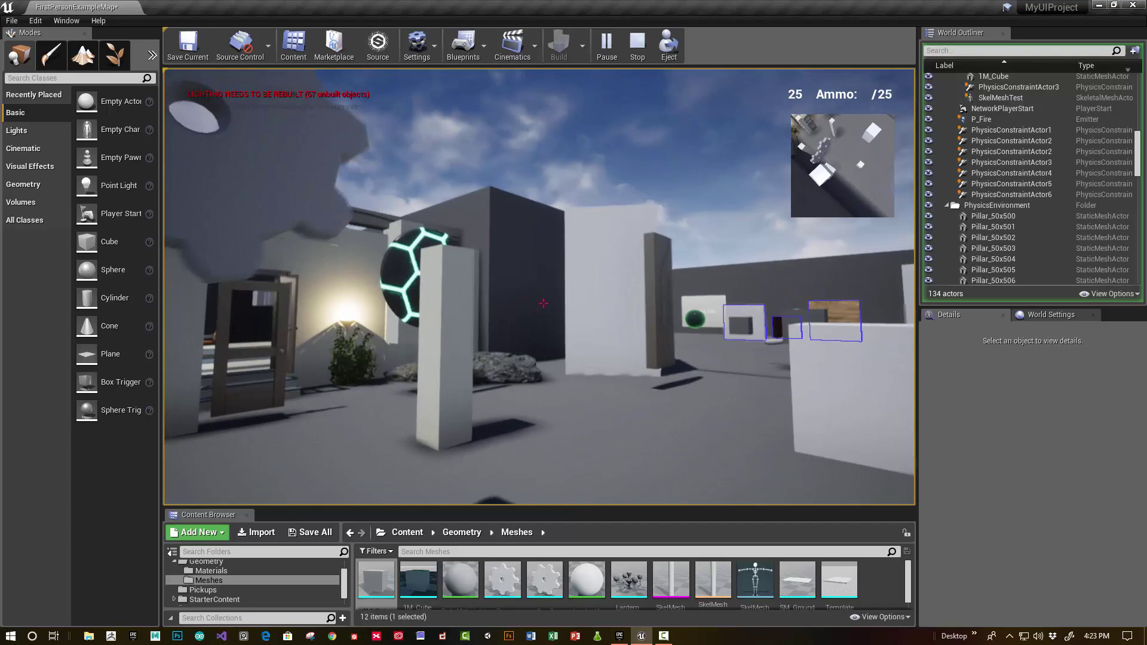
key(w)
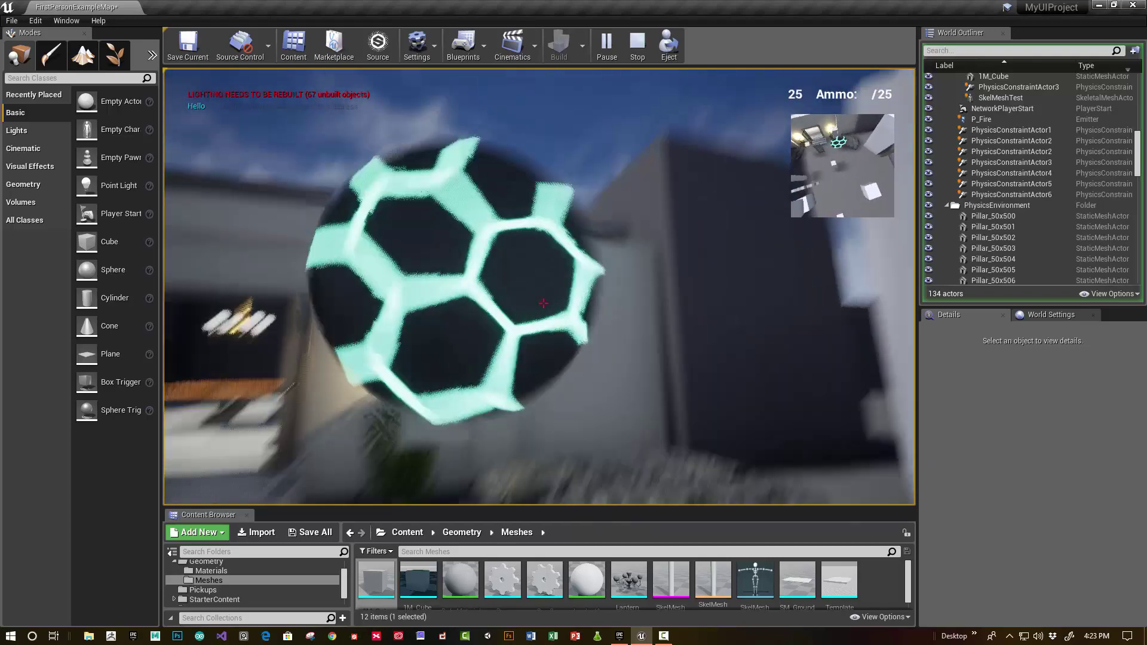
key(s)
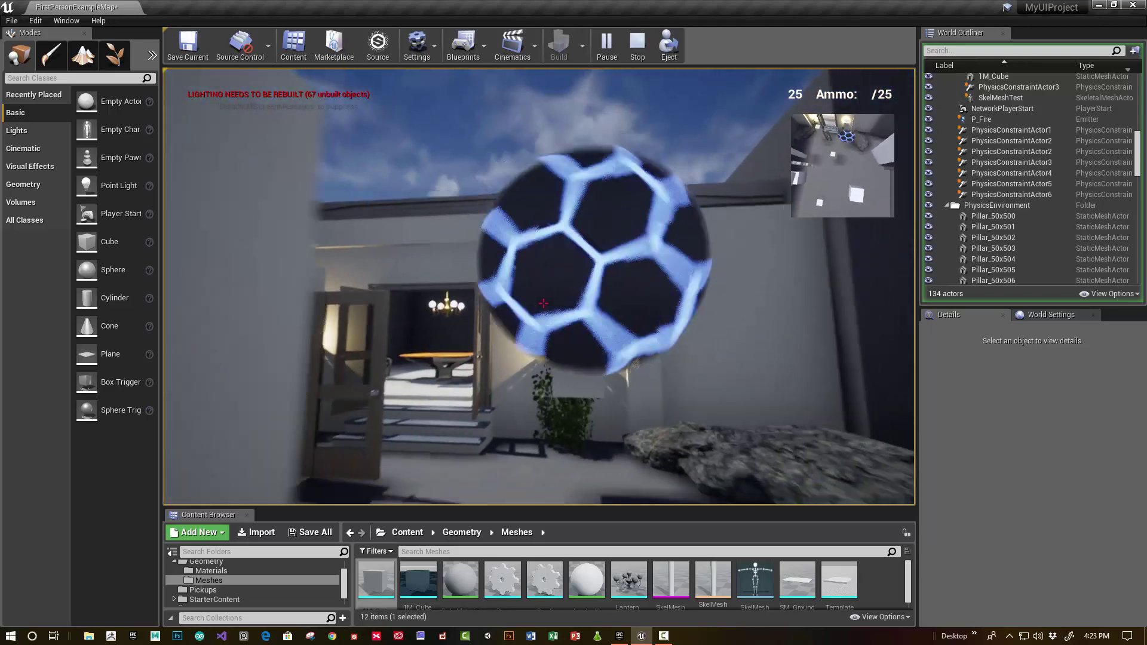